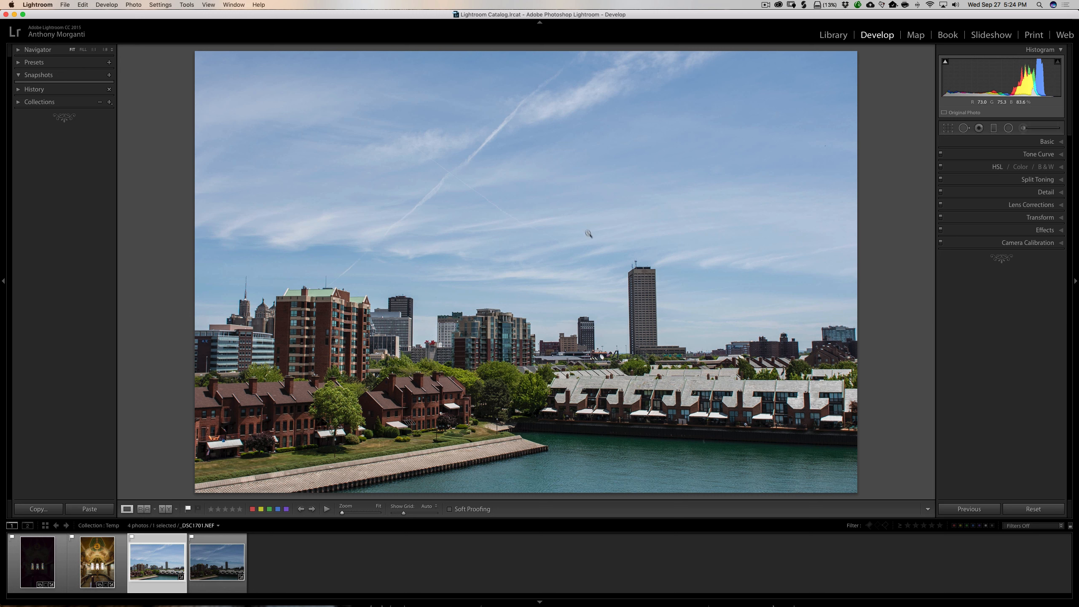
Compare the two skyline exposures, select both, and open them as layers in Photoshop.
click(221, 563)
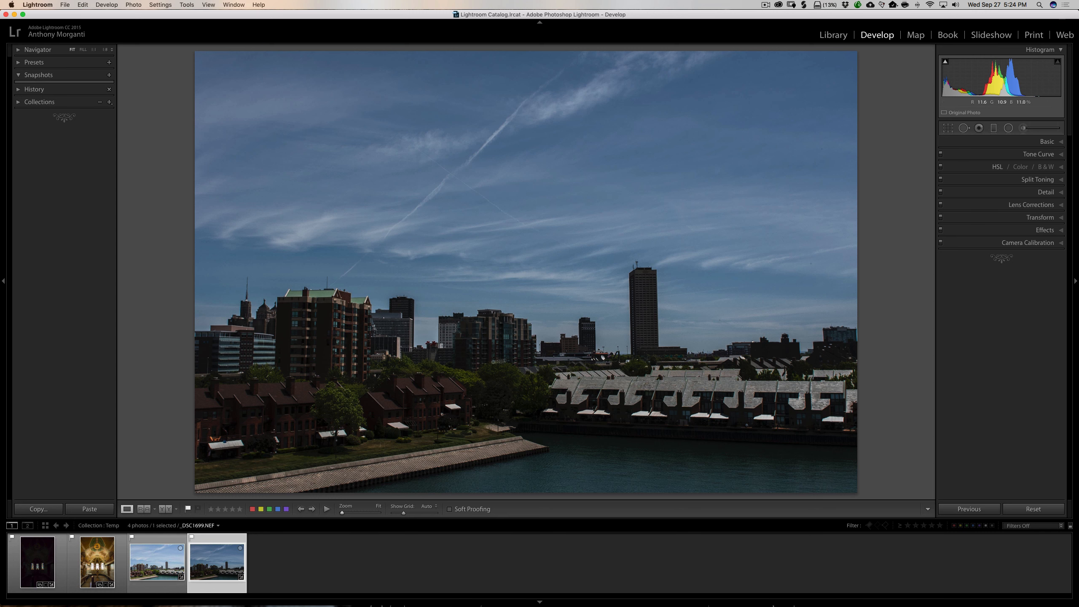
click(148, 572)
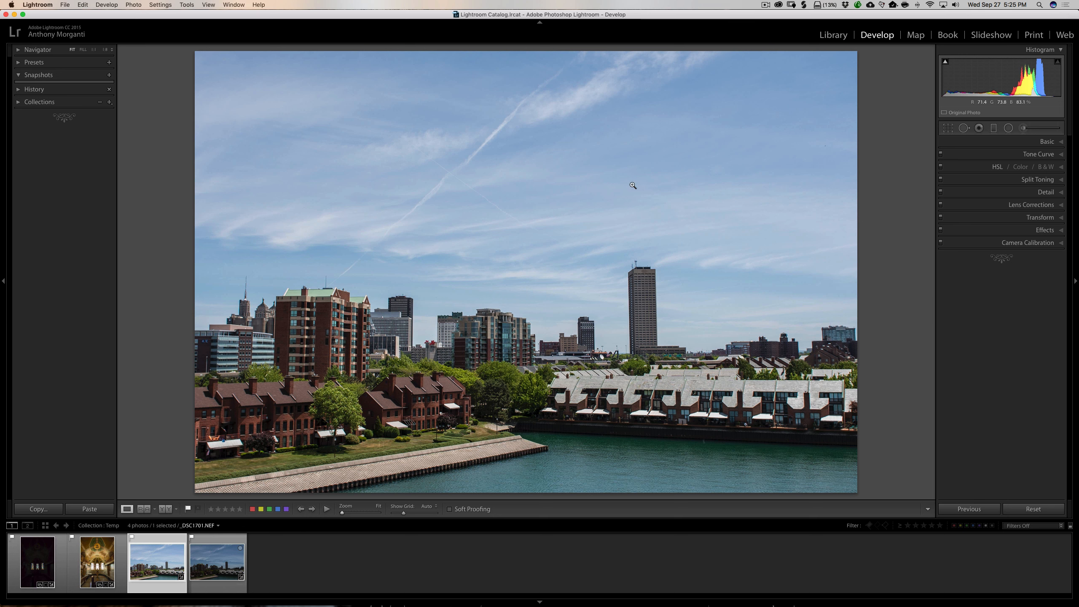
click(202, 571)
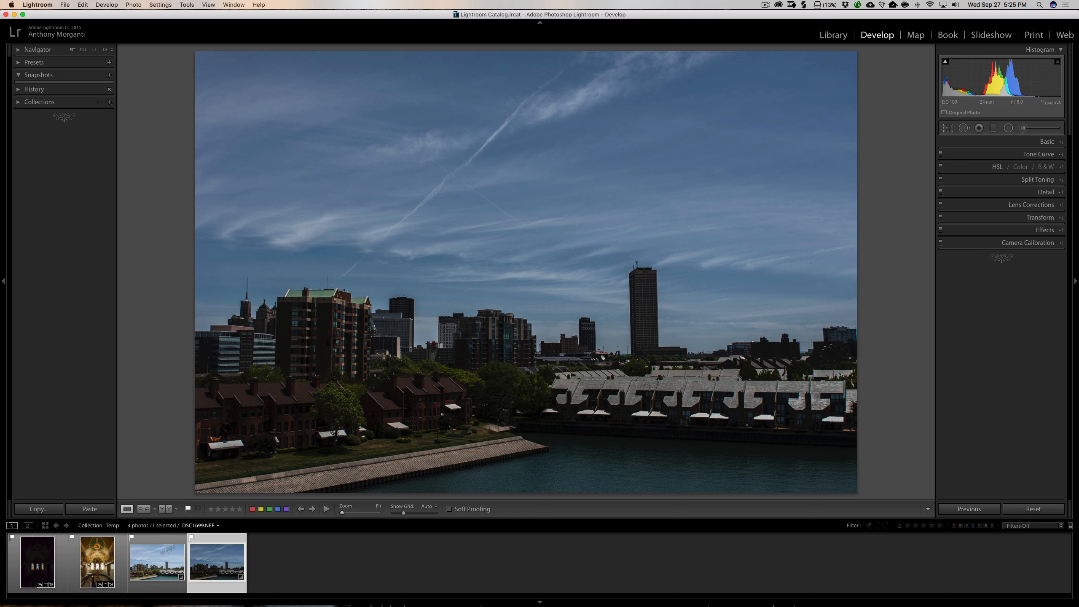
super+click(152, 560)
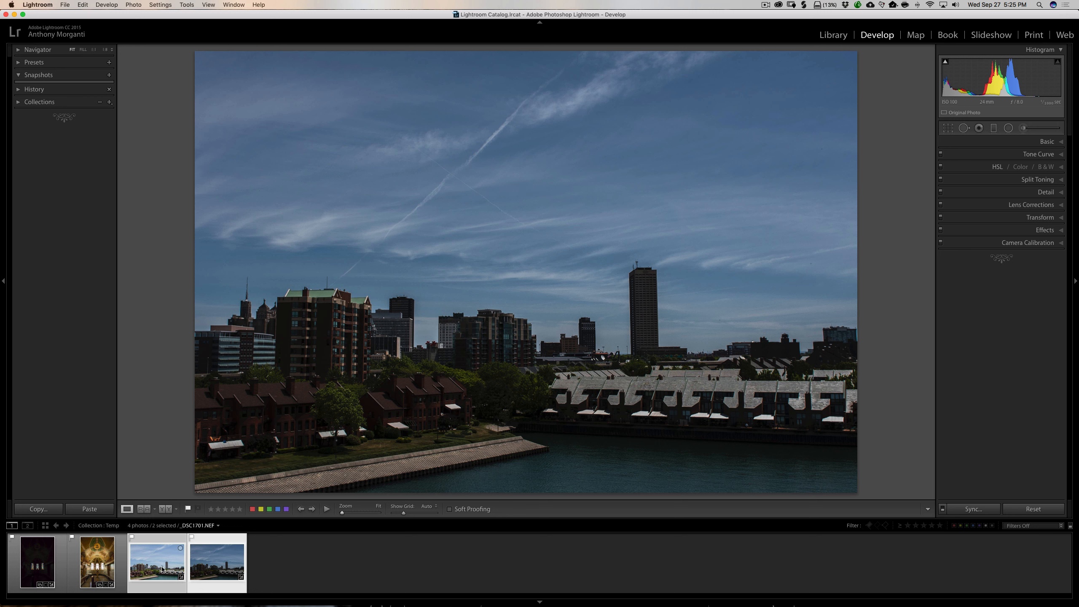
right_click(226, 550)
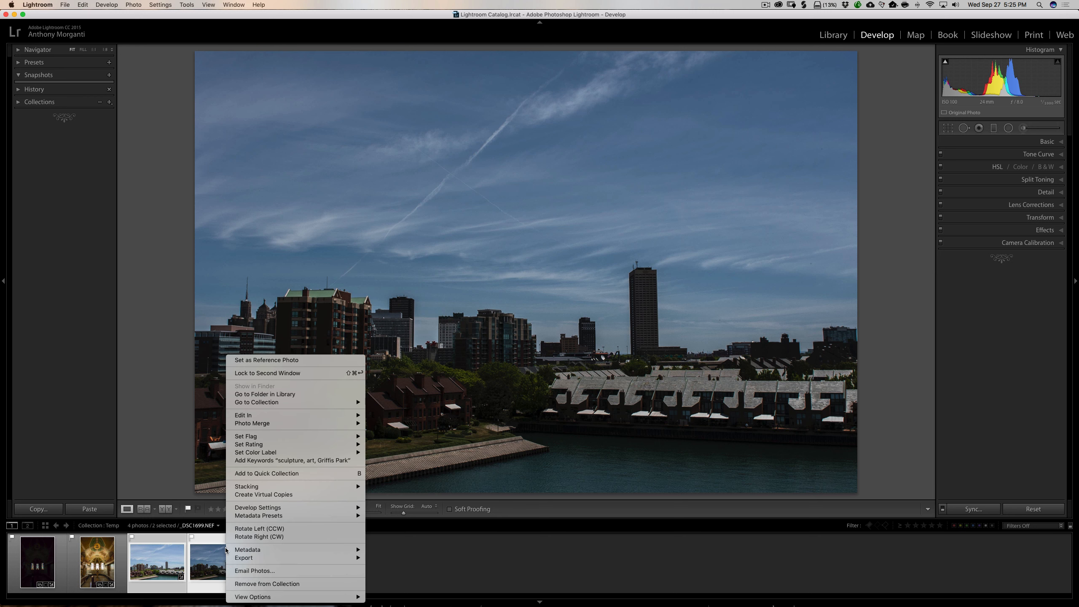
mouse_move(298, 414)
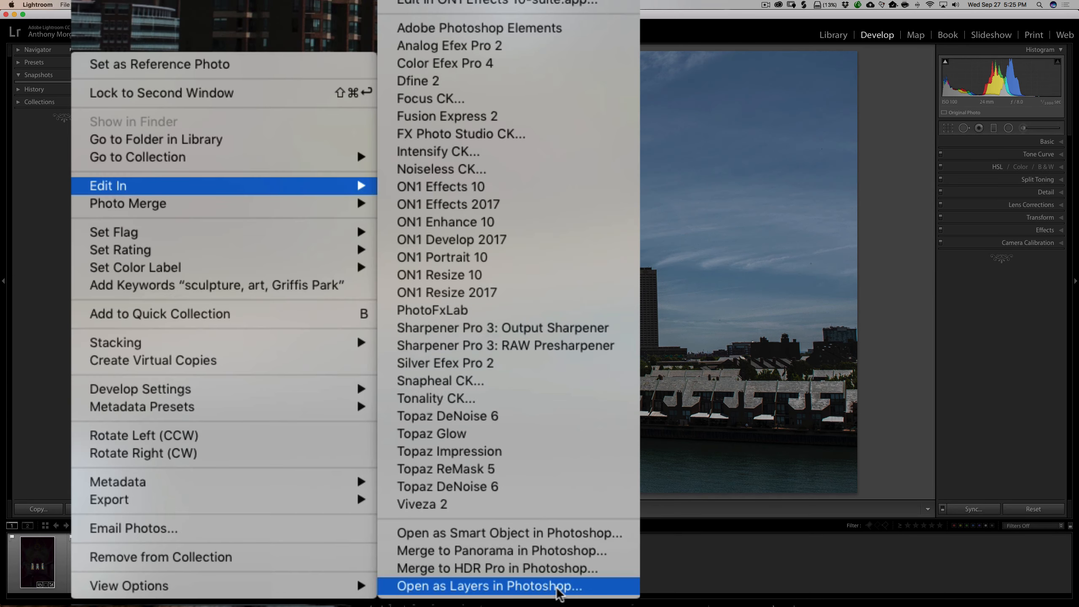
click(462, 595)
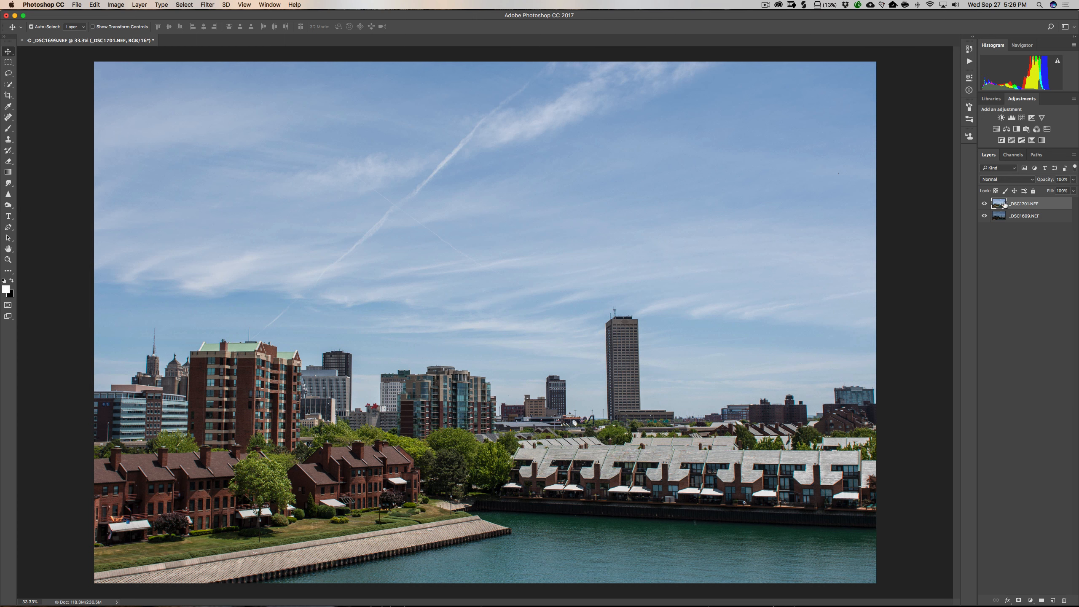
Move the darker _DSC1699.NEF layer above _DSC1701.NEF in the layer stack.
click(985, 204)
click(985, 204)
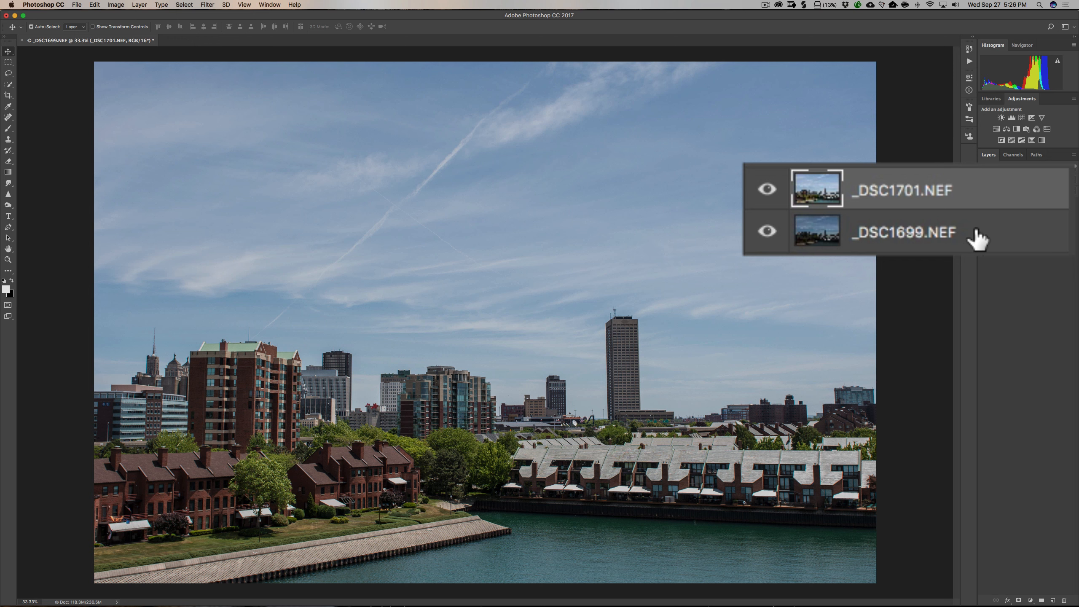
click(974, 230)
drag(972, 234, 947, 184)
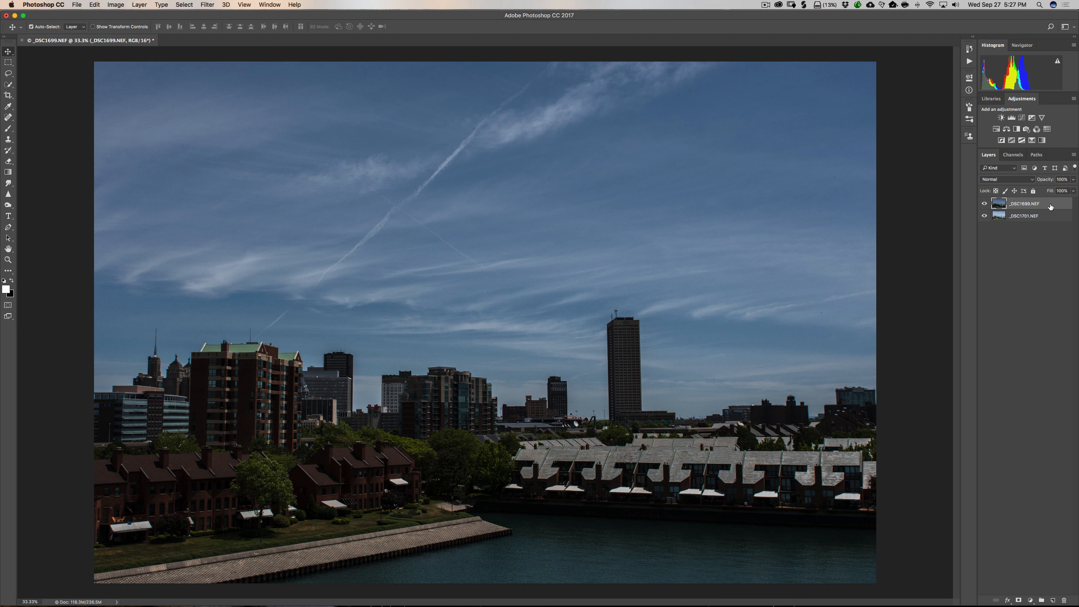
Select both layers and auto-align them with Auto projection.
super+click(1051, 216)
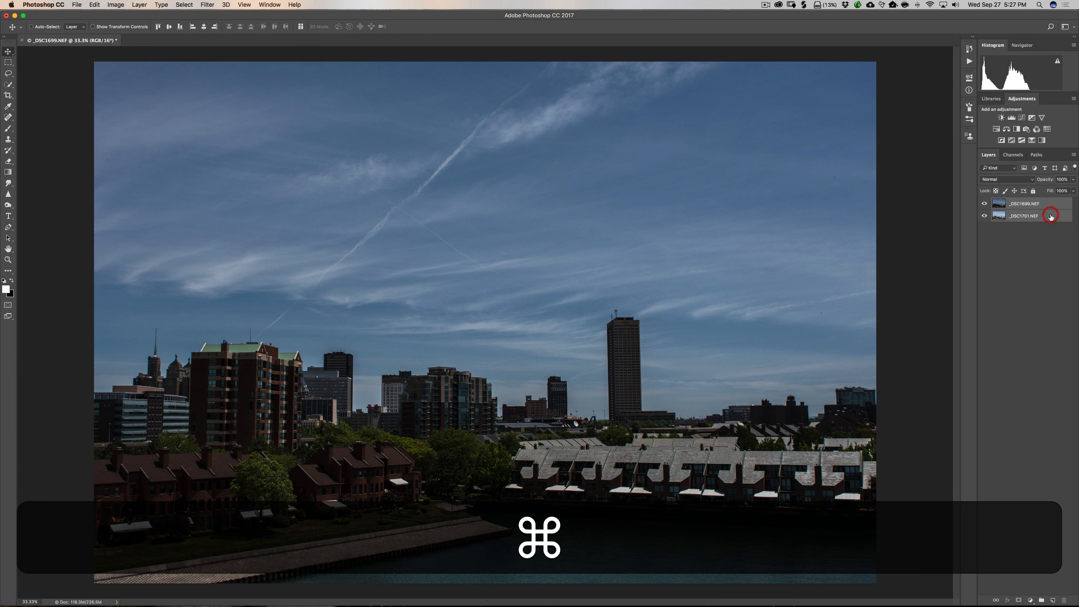
click(94, 5)
mouse_move(130, 197)
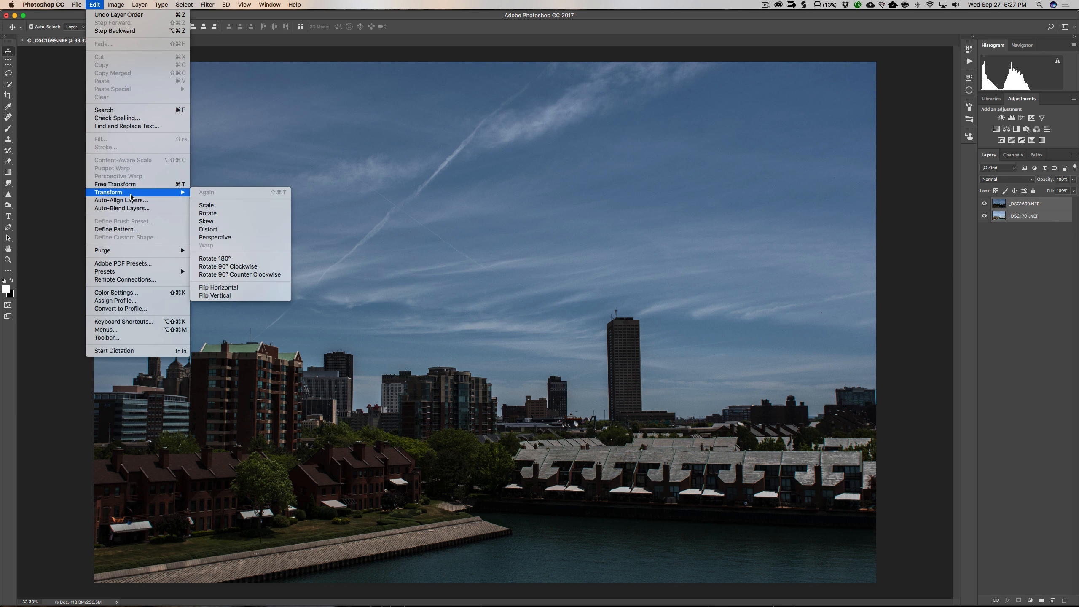
click(130, 200)
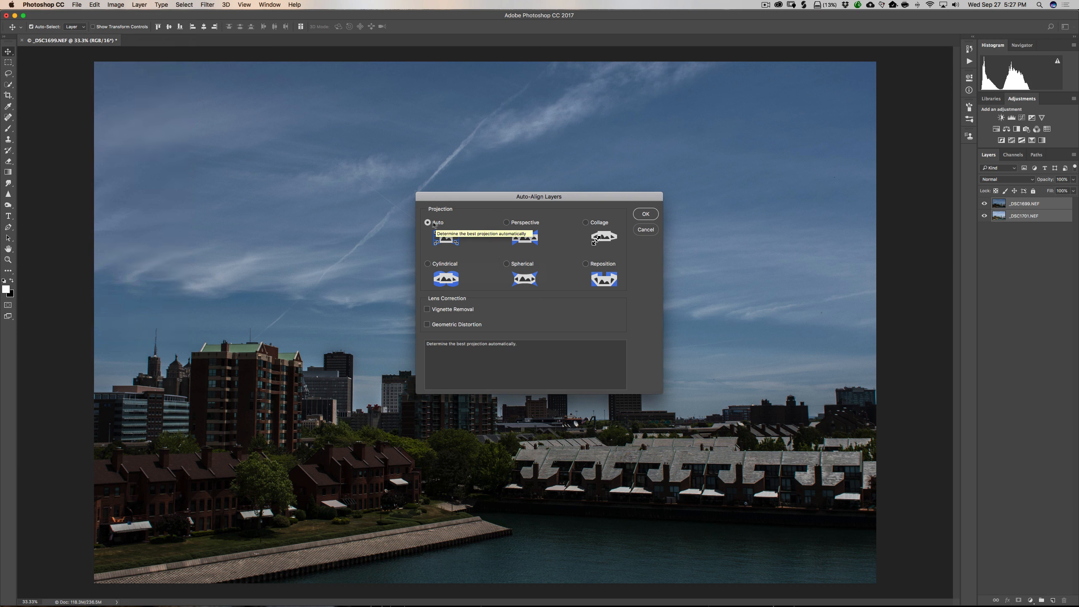
click(646, 216)
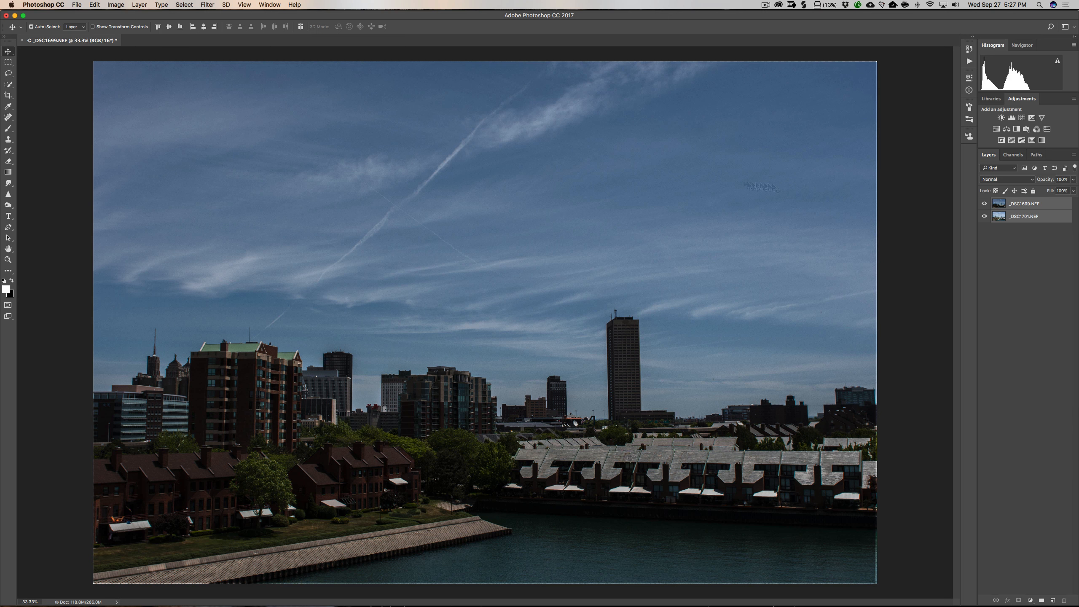
Crop the image slightly to trim the uneven edges left by the alignment.
click(8, 96)
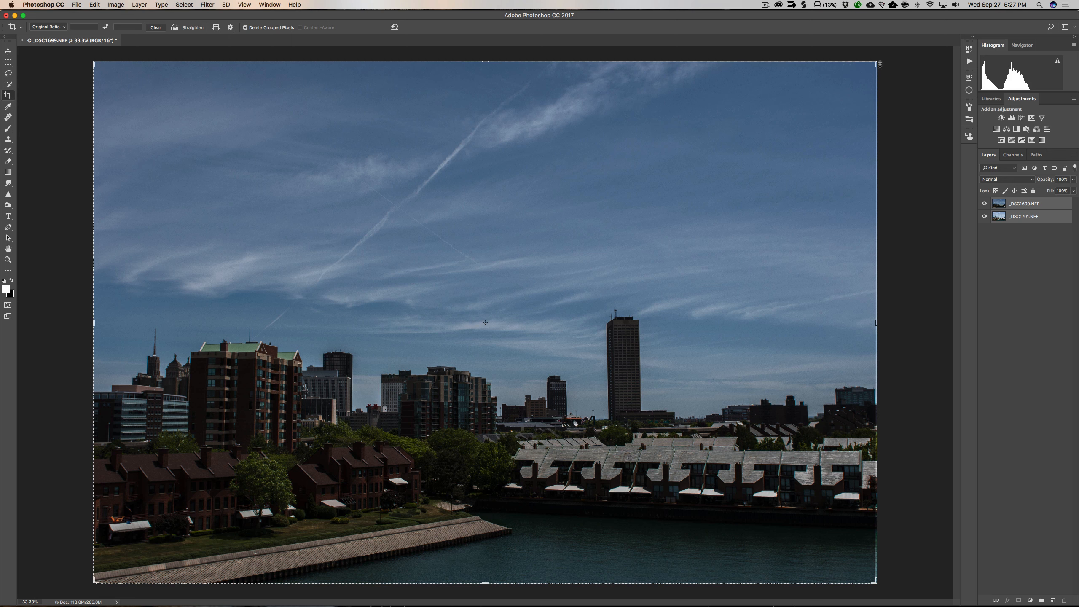
drag(879, 63, 872, 65)
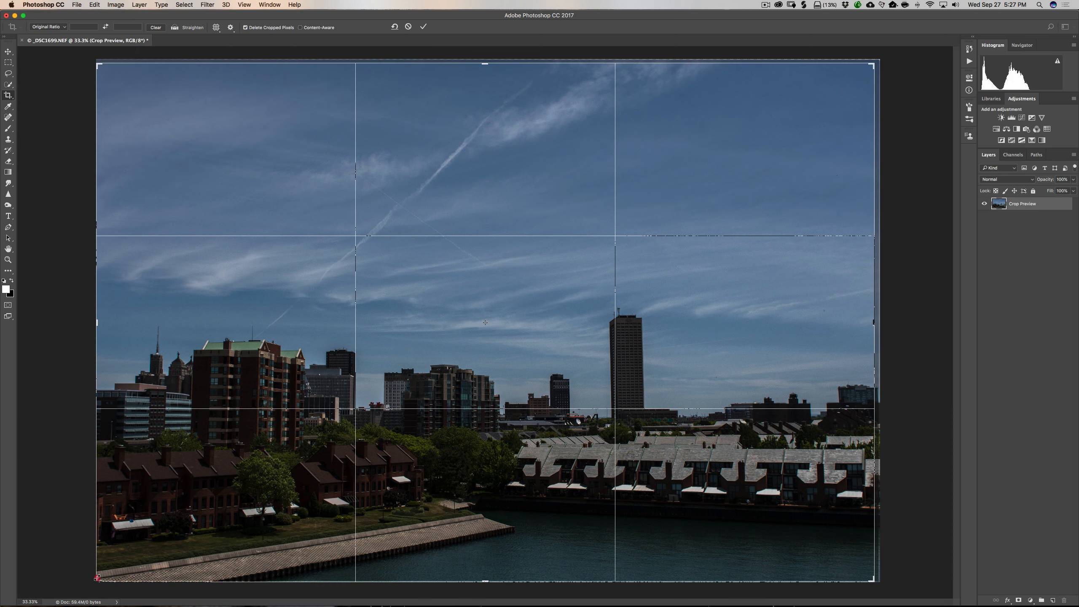
drag(97, 578, 100, 576)
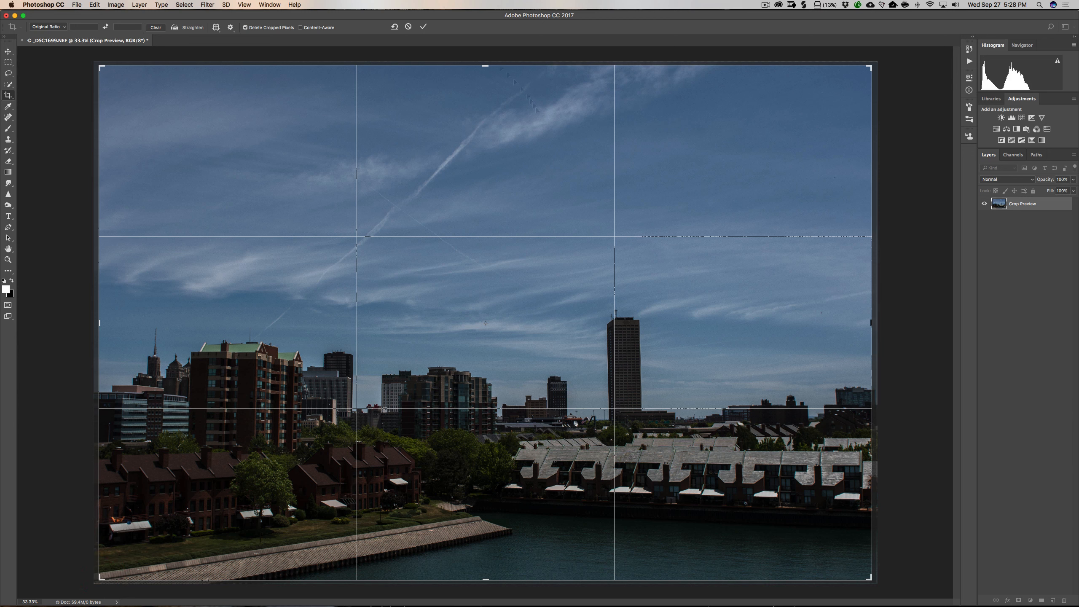
click(423, 28)
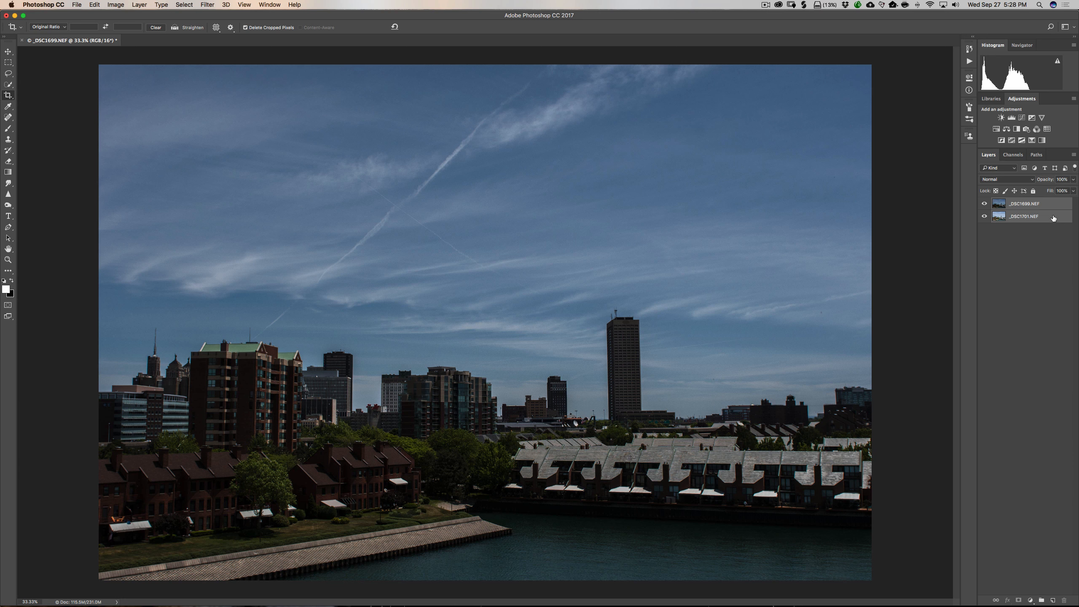
Select the dark top layer and view its Red, Green and Blue channels one at a time, ending on Blue.
click(1053, 218)
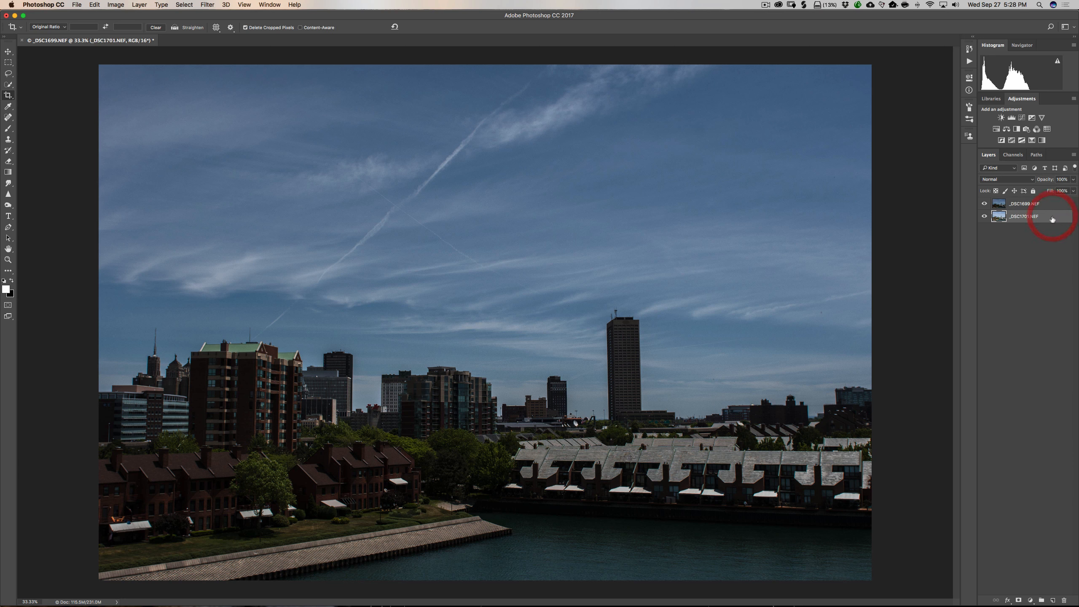
click(1045, 204)
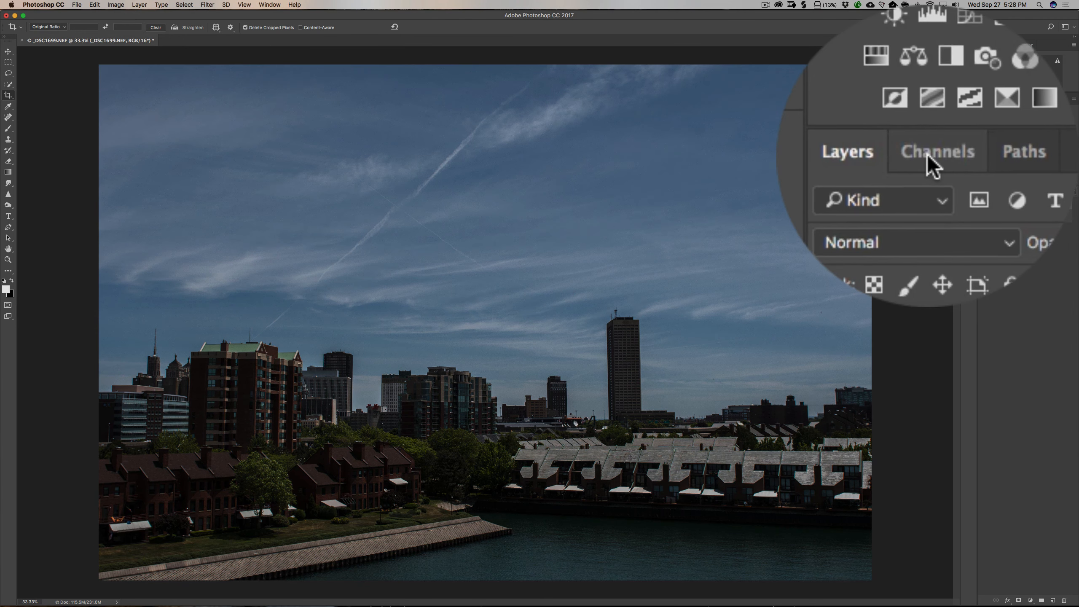
click(1014, 154)
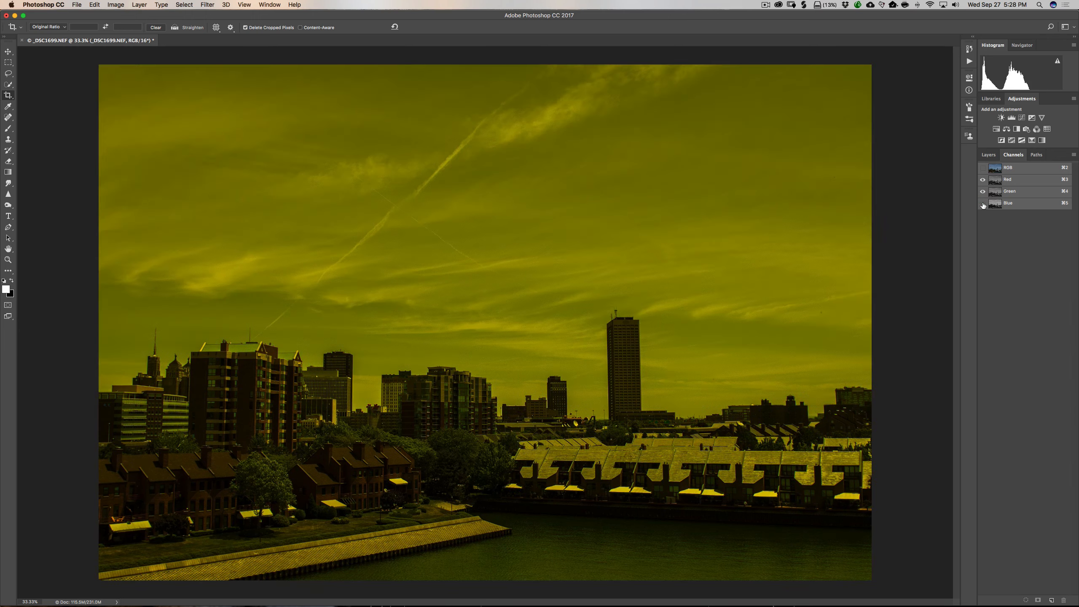
click(982, 191)
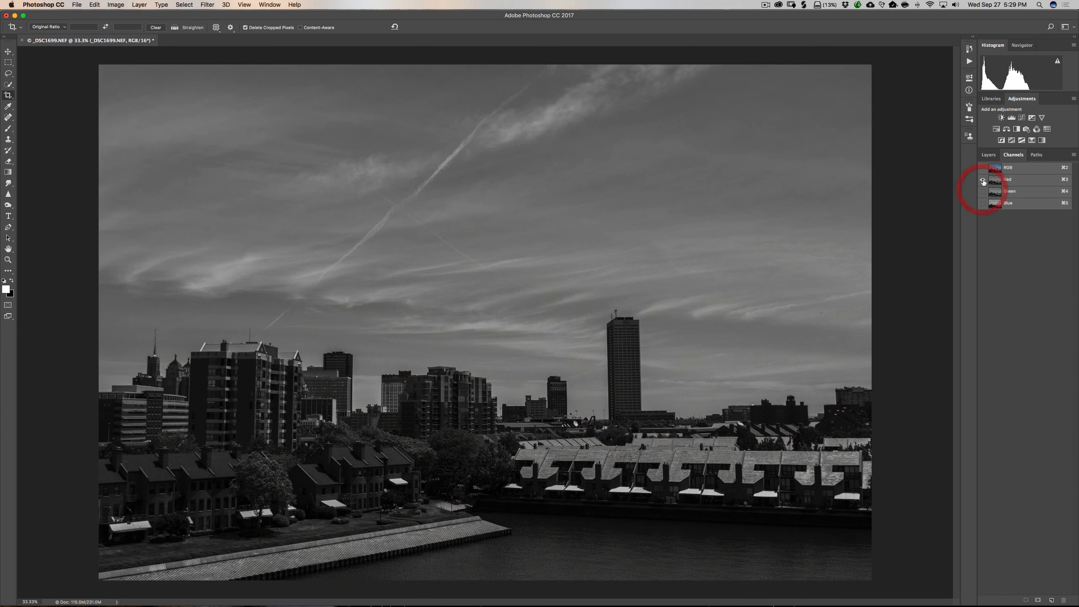
click(984, 203)
click(982, 179)
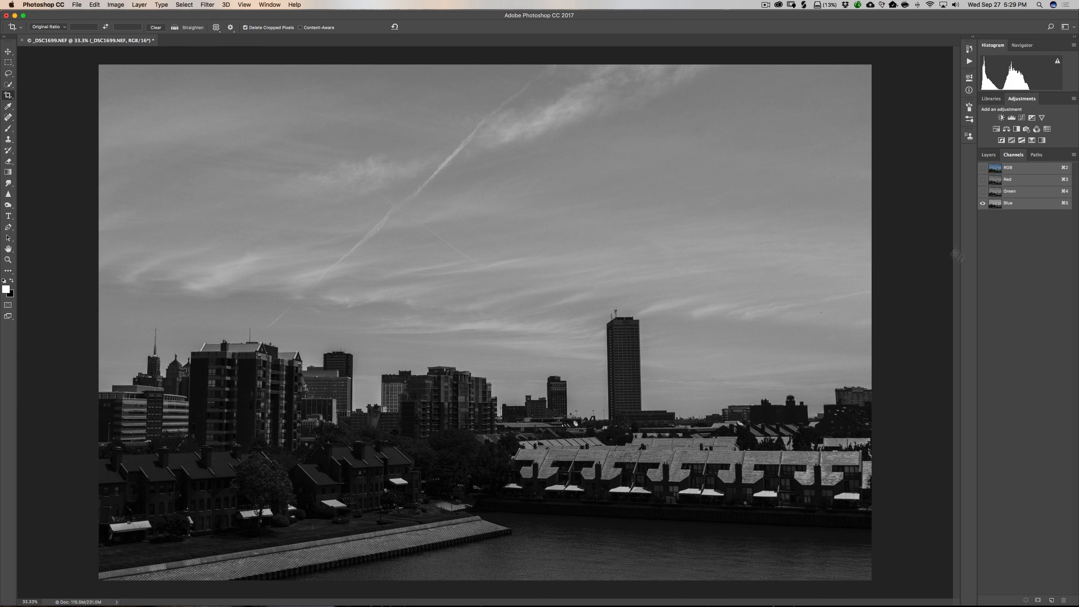
click(983, 191)
click(983, 203)
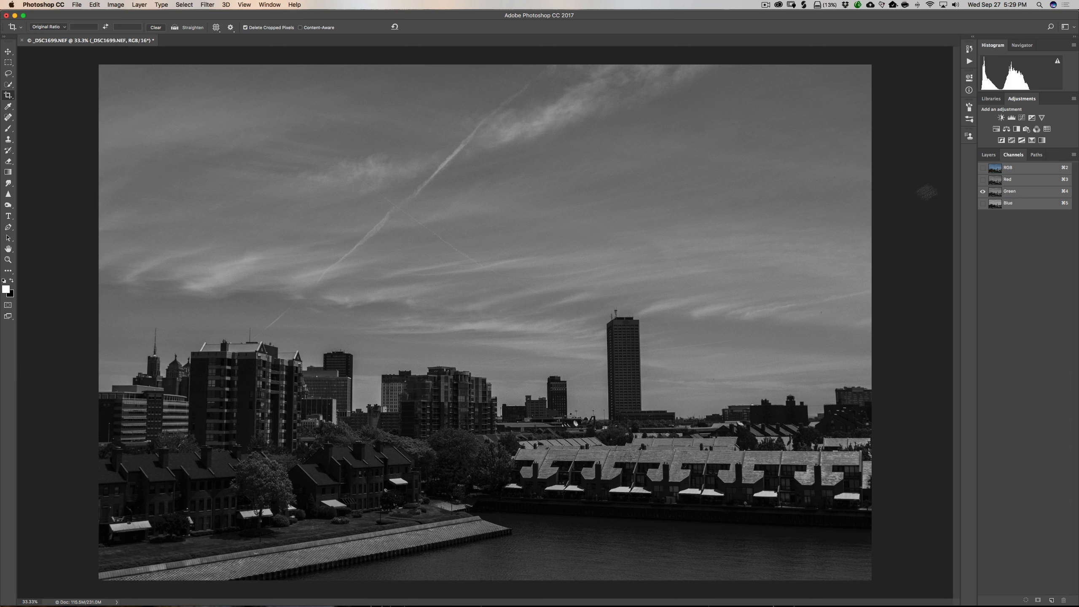
click(982, 179)
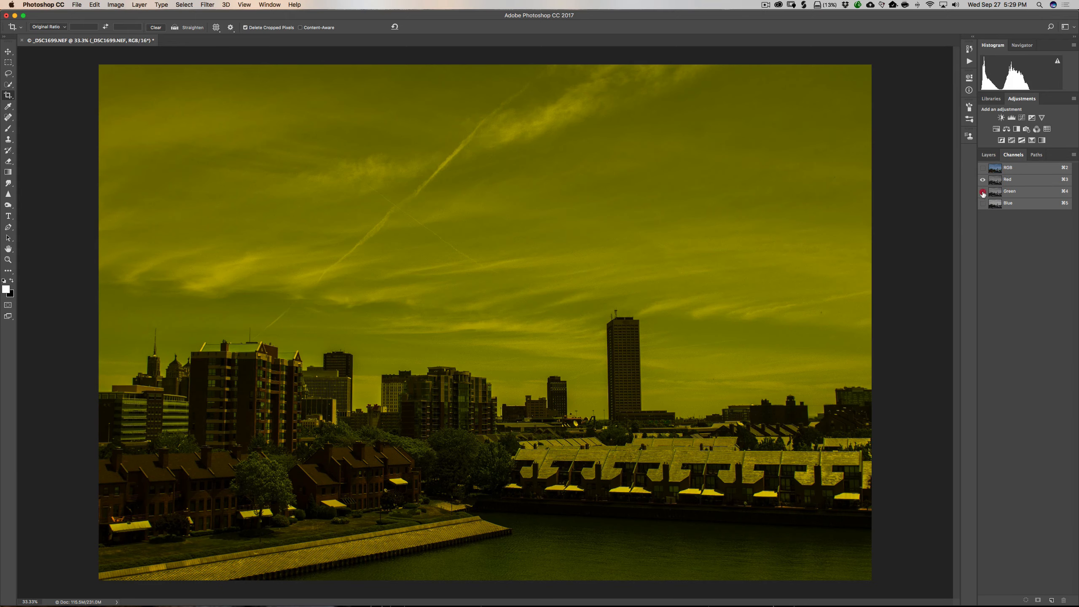
click(982, 191)
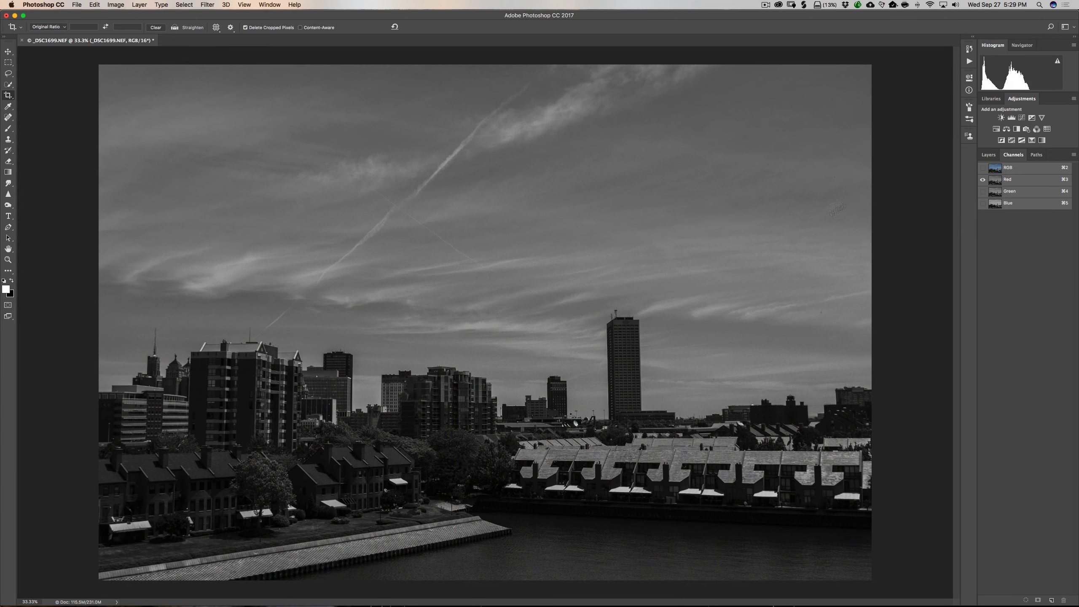
click(983, 204)
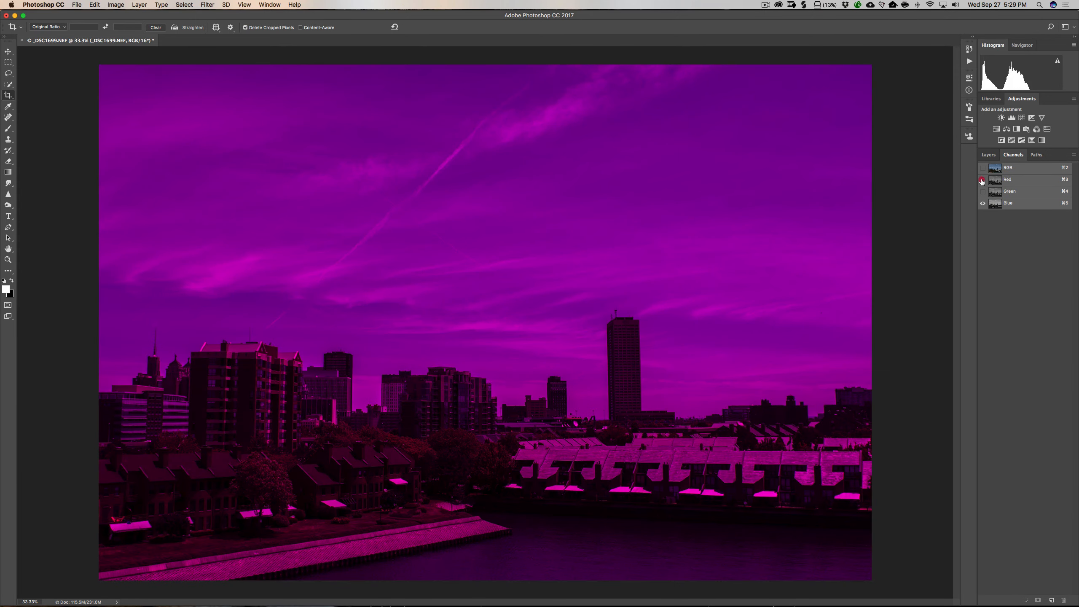
click(983, 180)
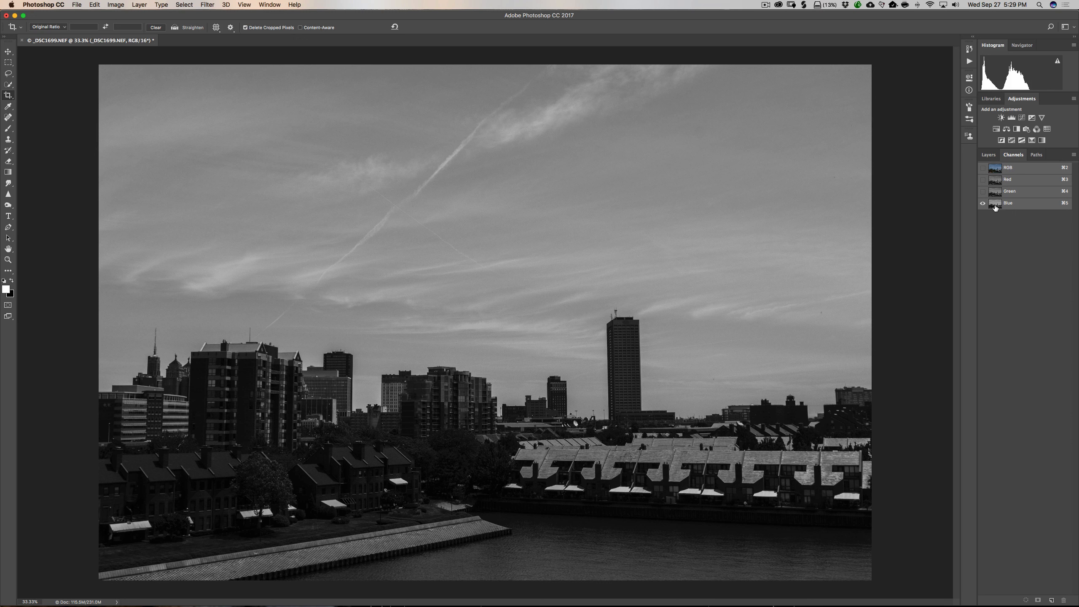
click(1024, 206)
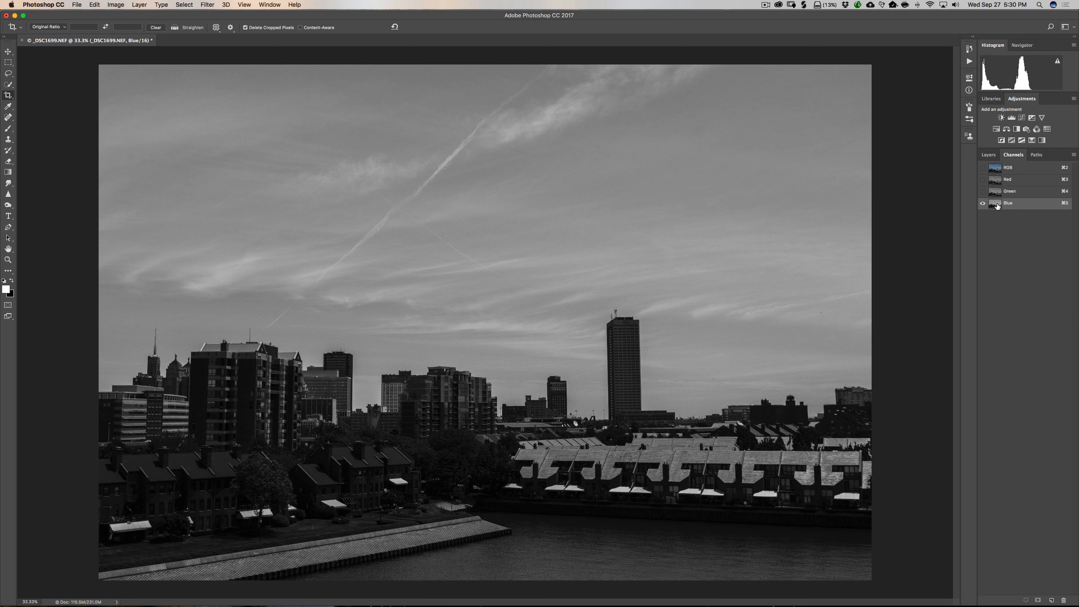
Load the Blue channel as a selection and invert the selection.
key(super)
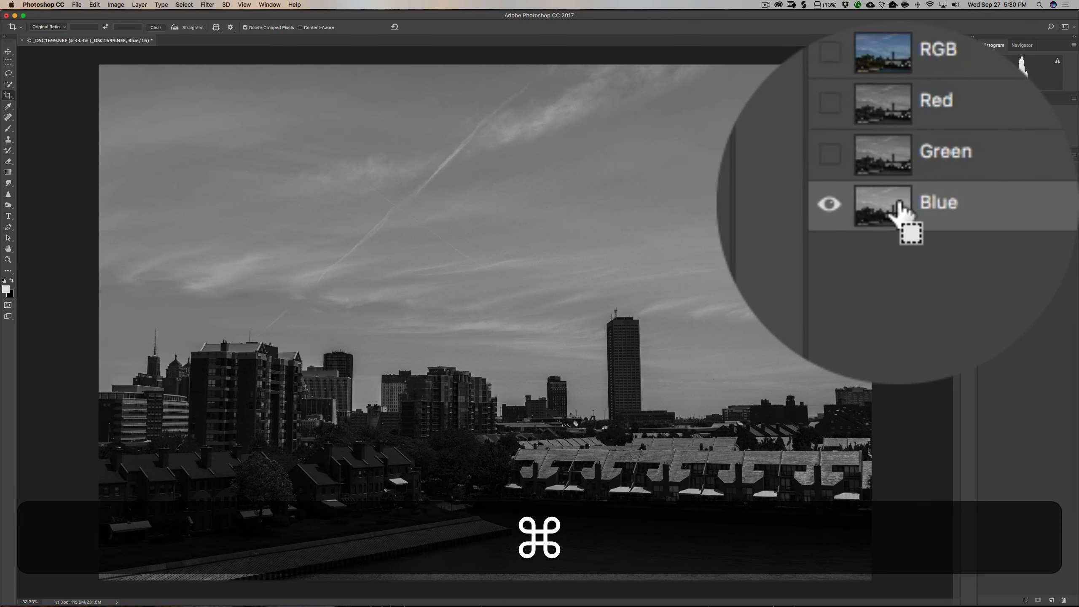
super+click(995, 203)
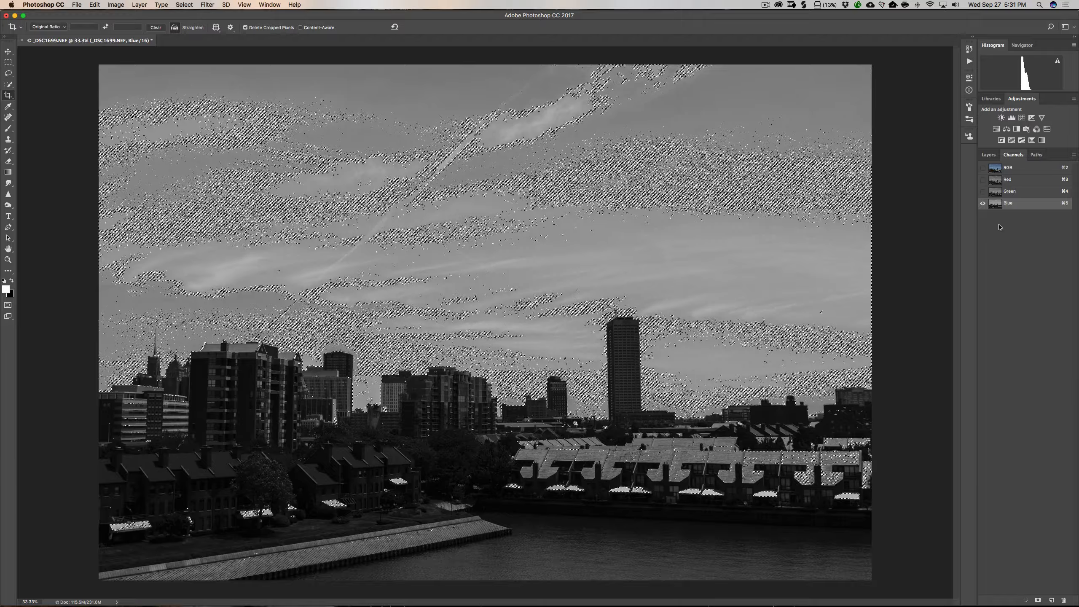
key(shift)
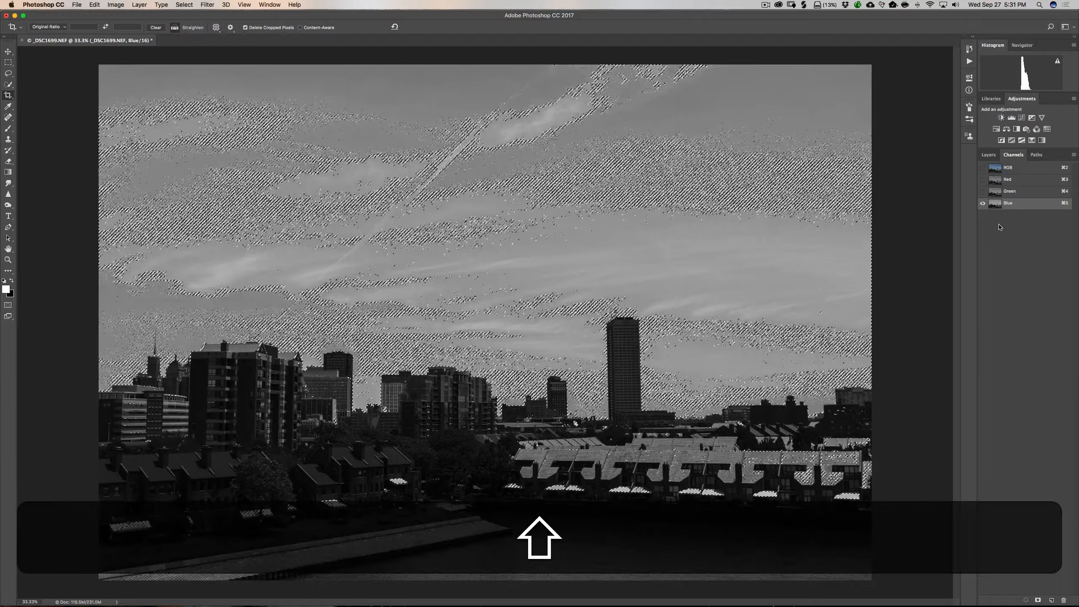
key(shift+super)
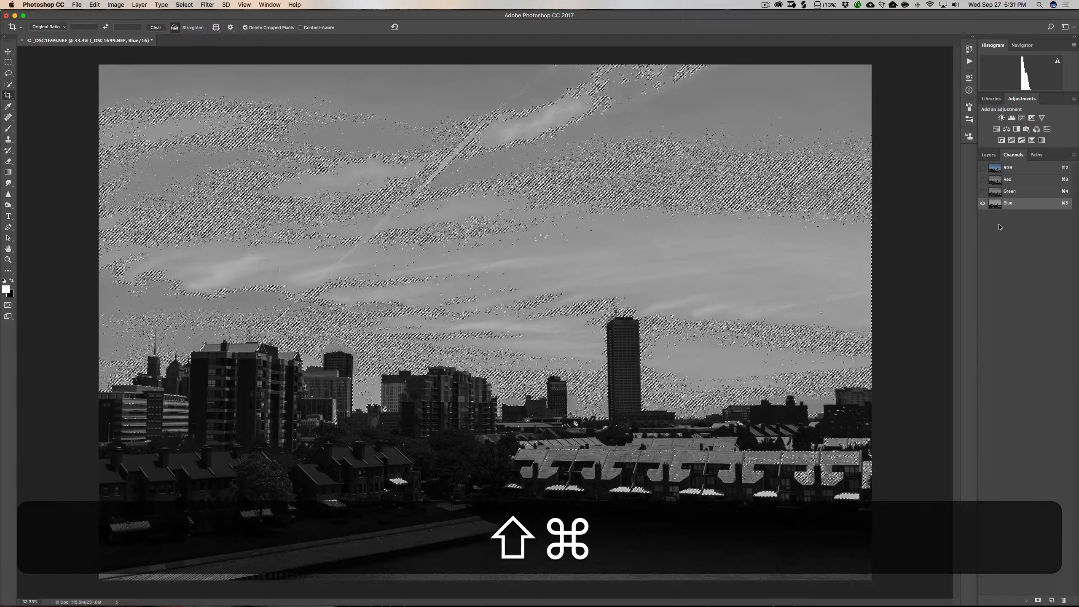
key(shift+super+i)
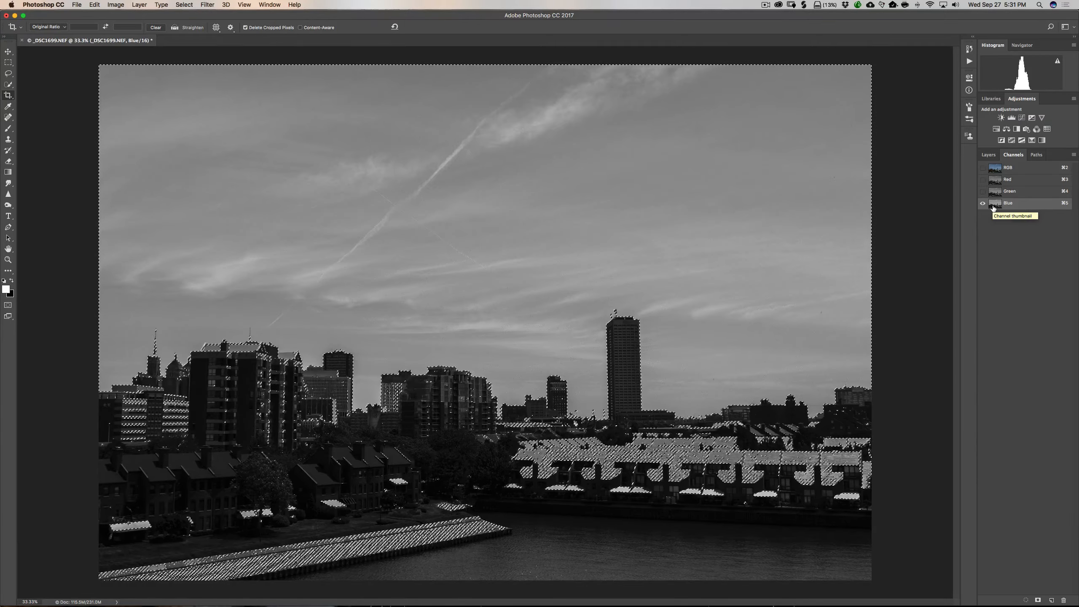
Add the Blue channel's luminosity to the current selection.
key(shift)
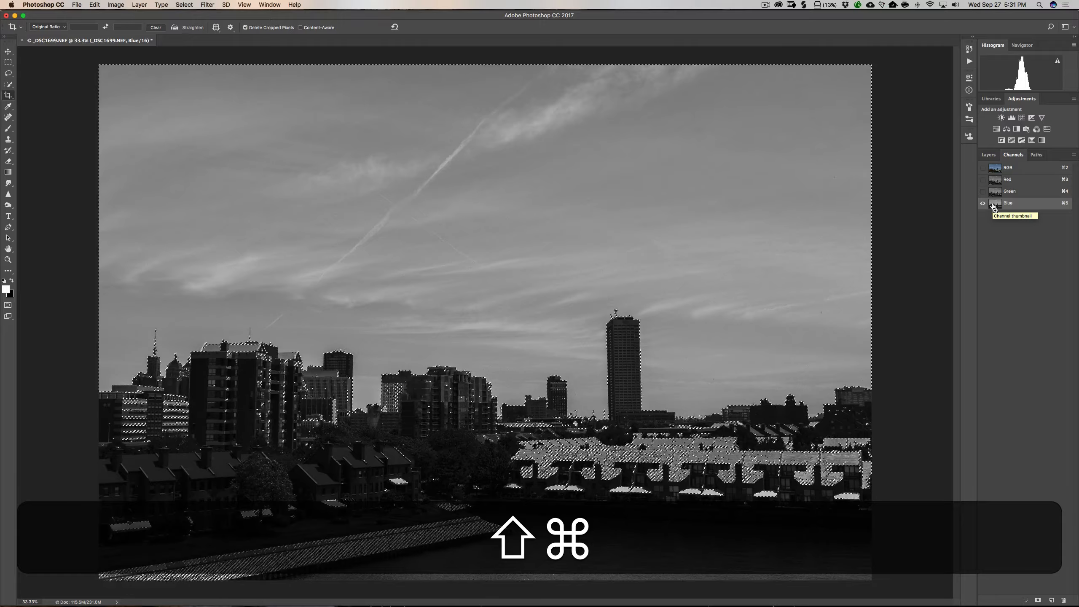
shift+super+click(994, 205)
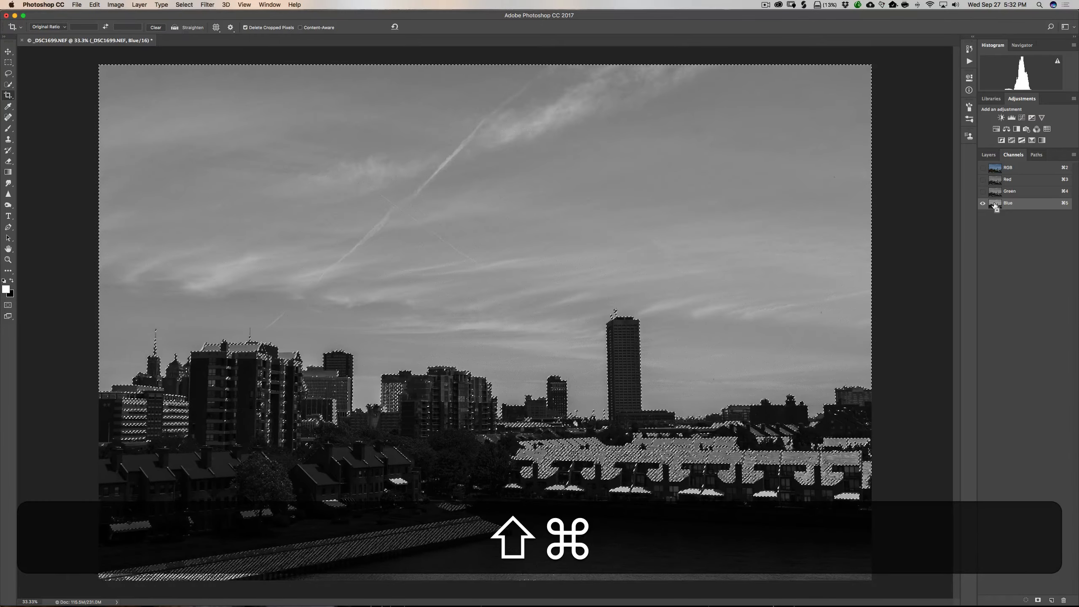
Add the Blue channel to the selection once more, return to the composite view, and mask the dark top layer with the selection.
shift+super+click(994, 205)
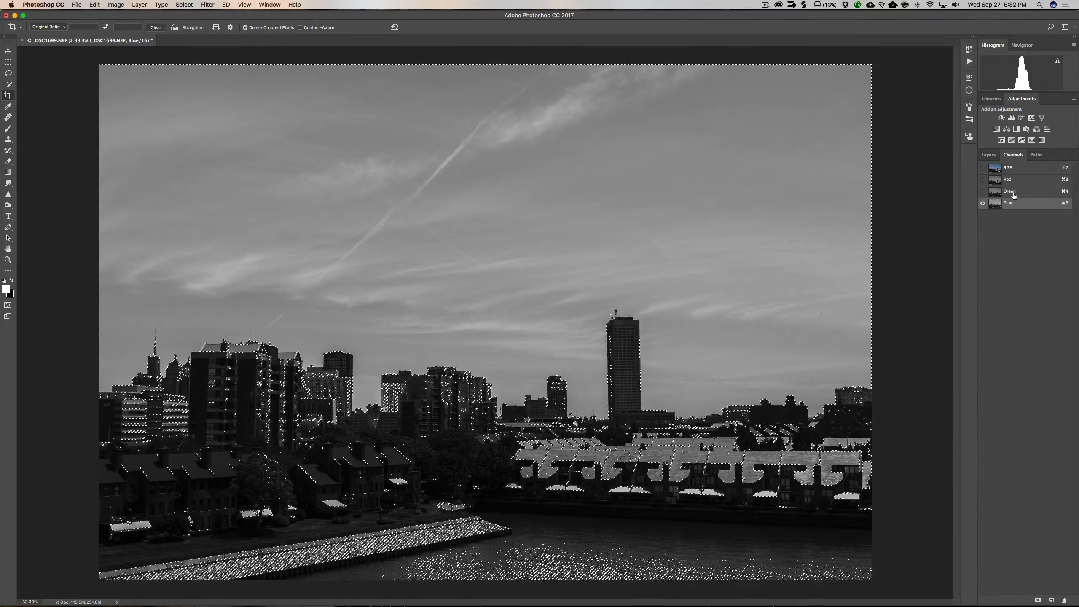
click(983, 168)
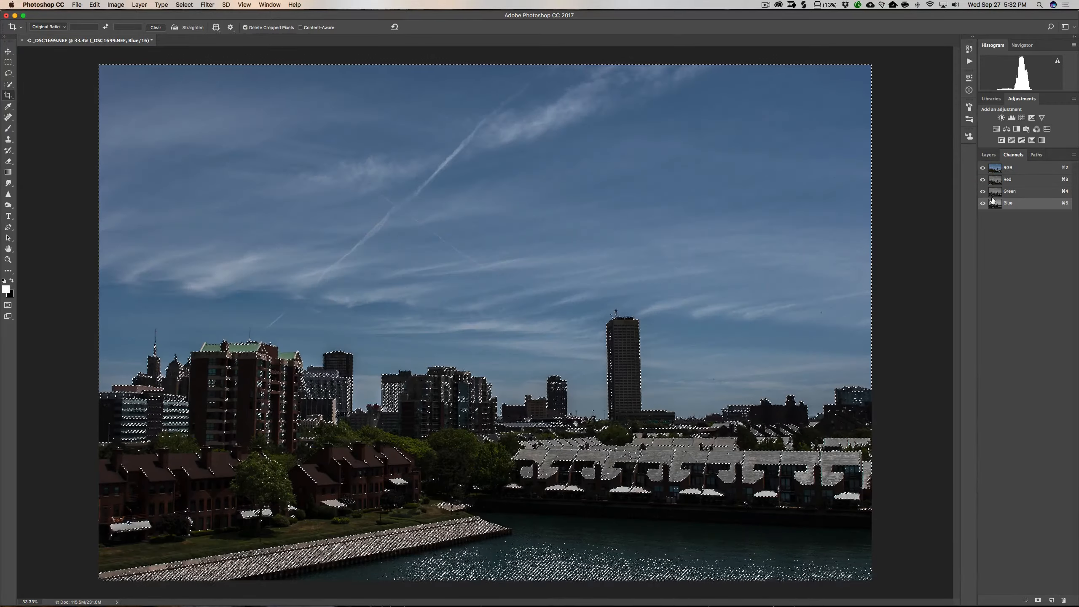
click(989, 156)
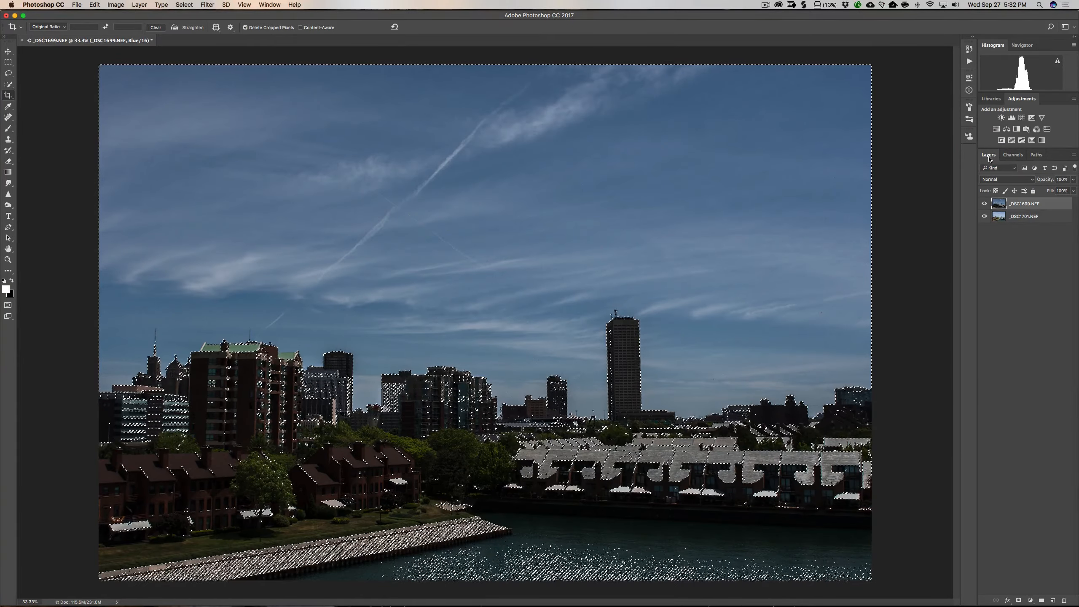
click(1050, 204)
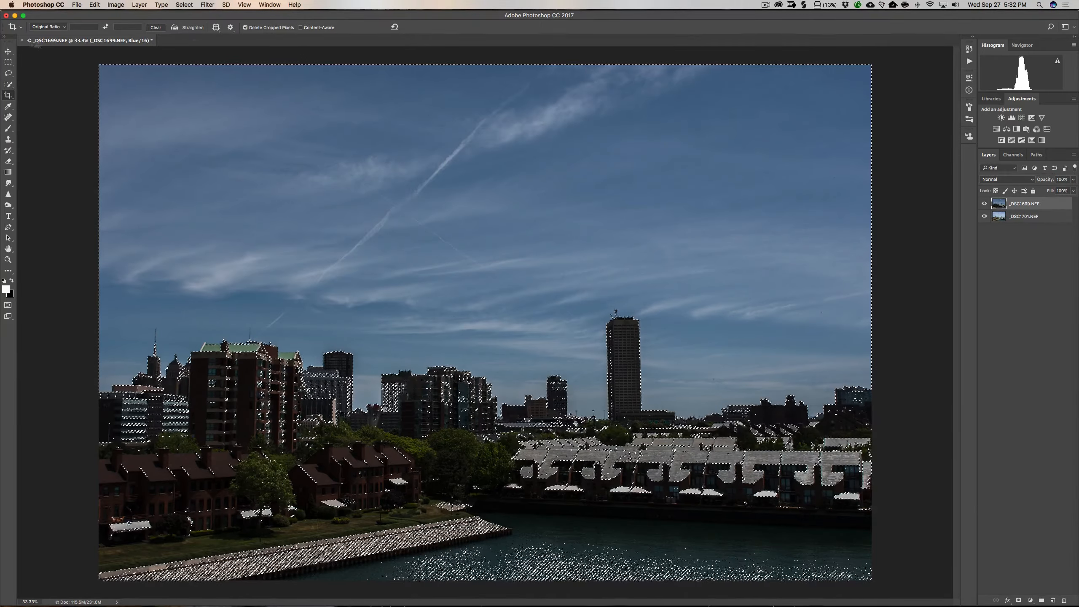
click(8, 51)
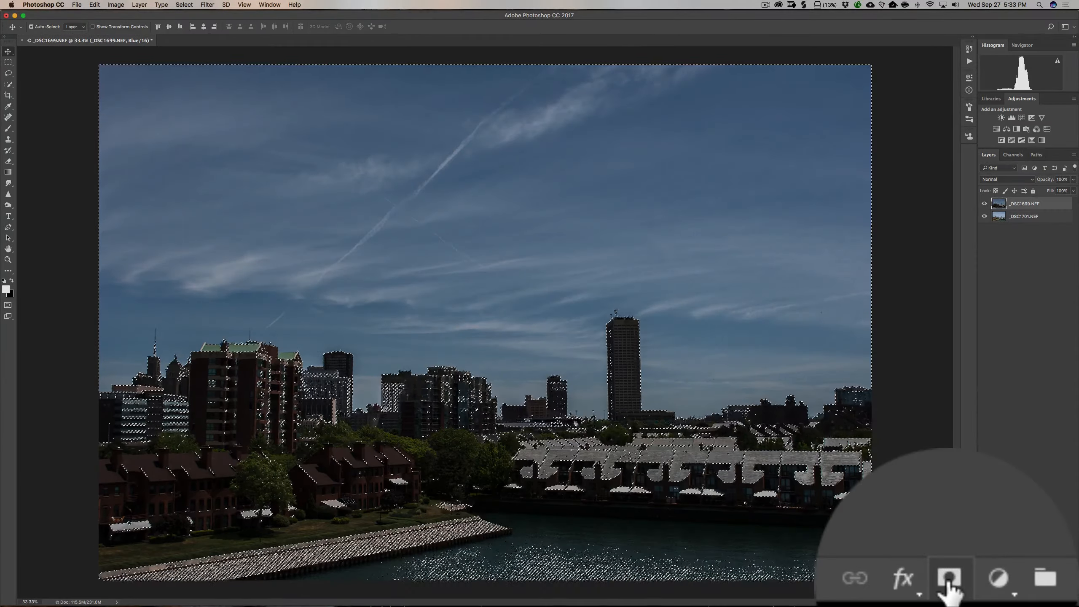
click(948, 584)
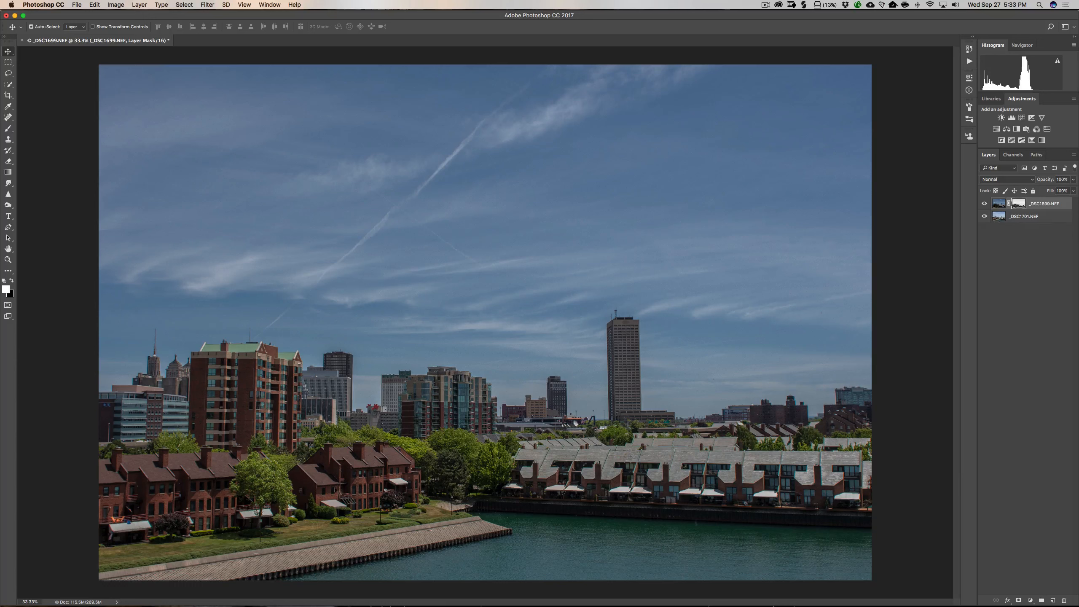
Toggle the bottom layer's visibility and the layer mask to compare the blend with and without the mask.
alt+click(985, 216)
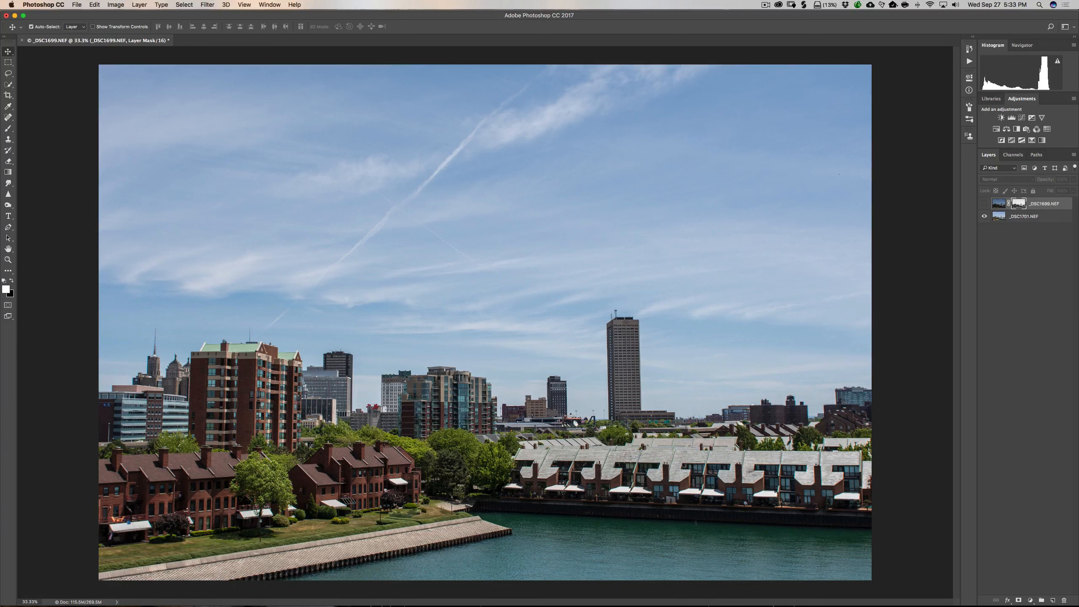
shift+click(1019, 203)
click(984, 204)
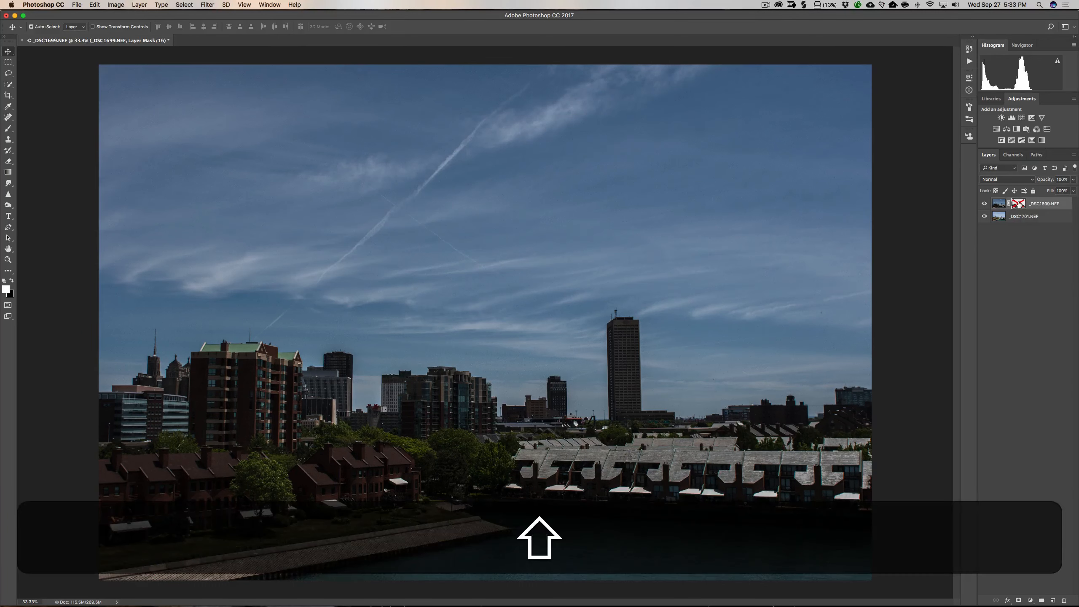
shift+click(1019, 205)
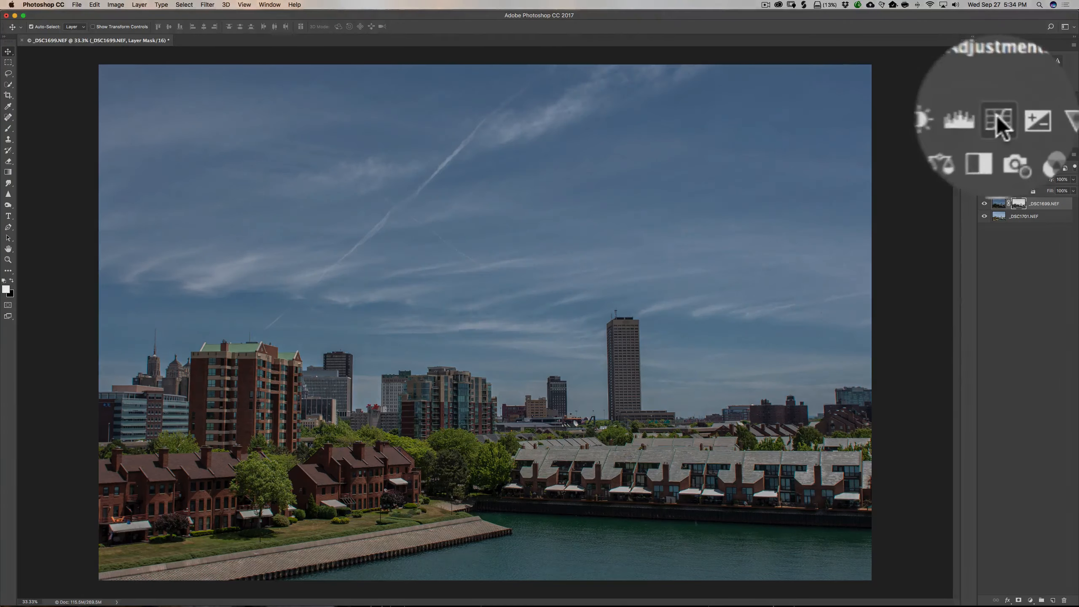
Add a Curves adjustment layer and lift the curve's midtones to brighten the blended image.
click(1022, 119)
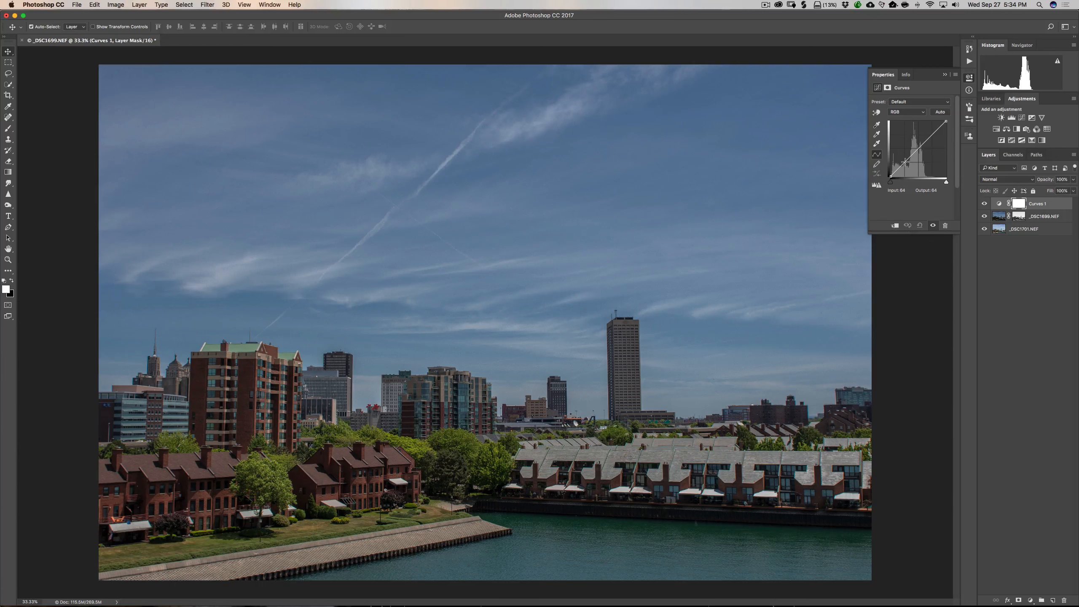
drag(905, 162, 933, 131)
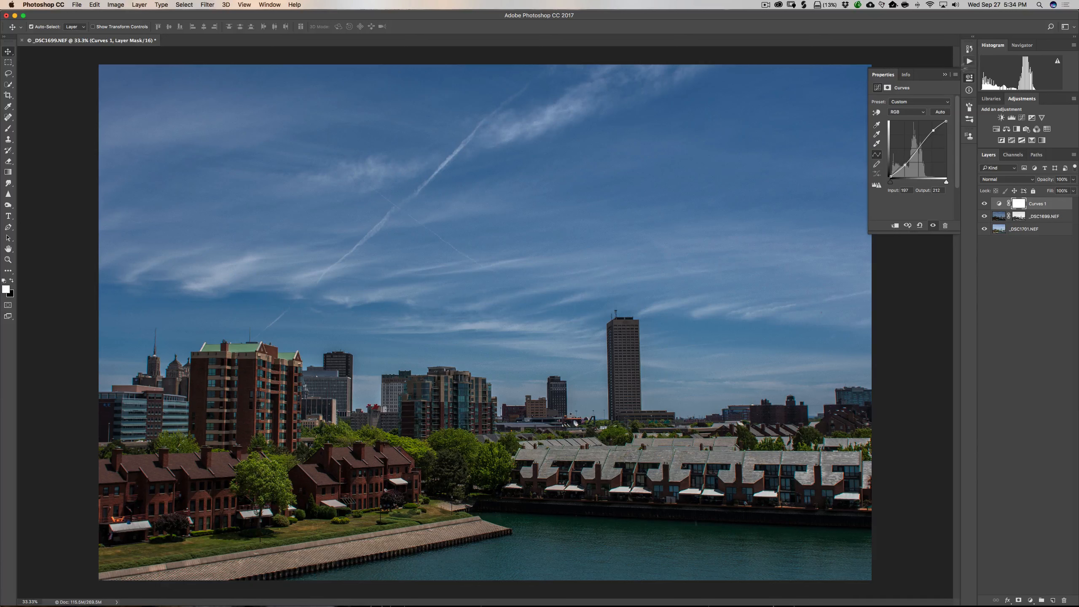
click(945, 75)
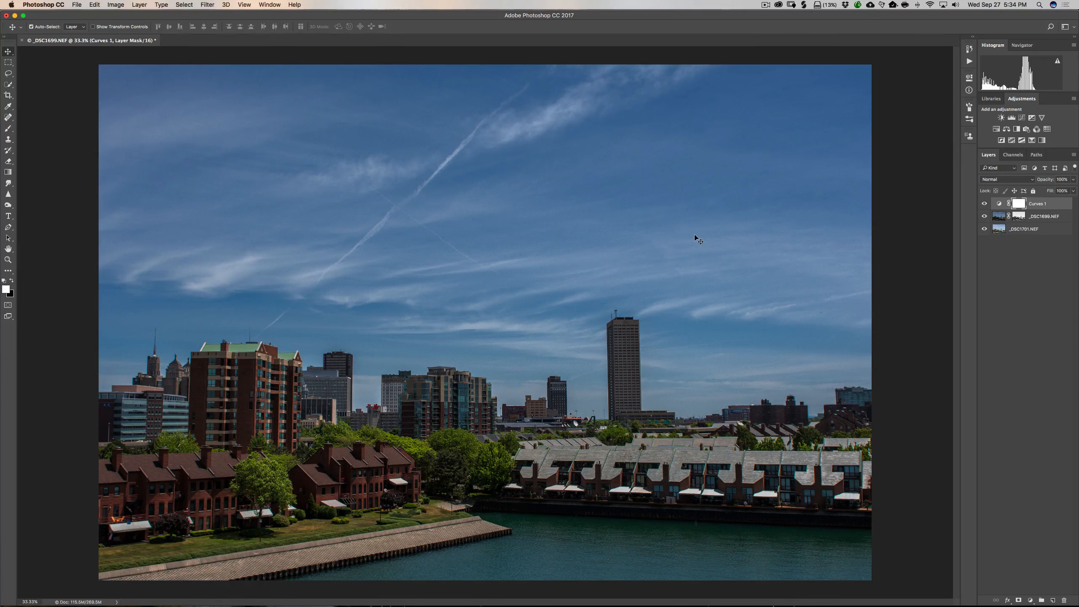
Switch to Lightroom and select the dark and bright church interior exposures together in the filmstrip.
mouse_move(569, 606)
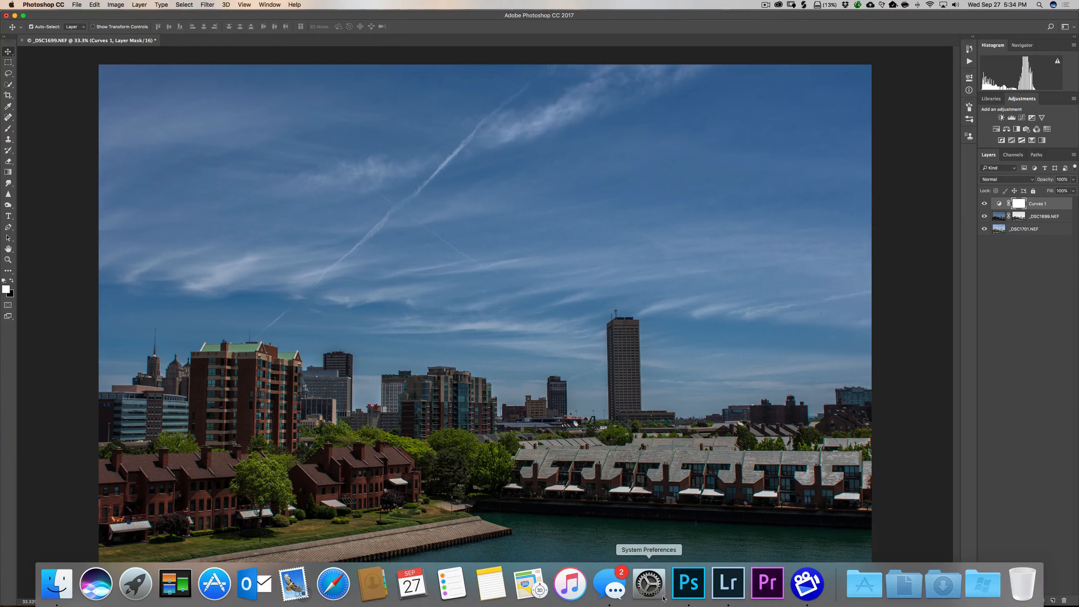
click(729, 593)
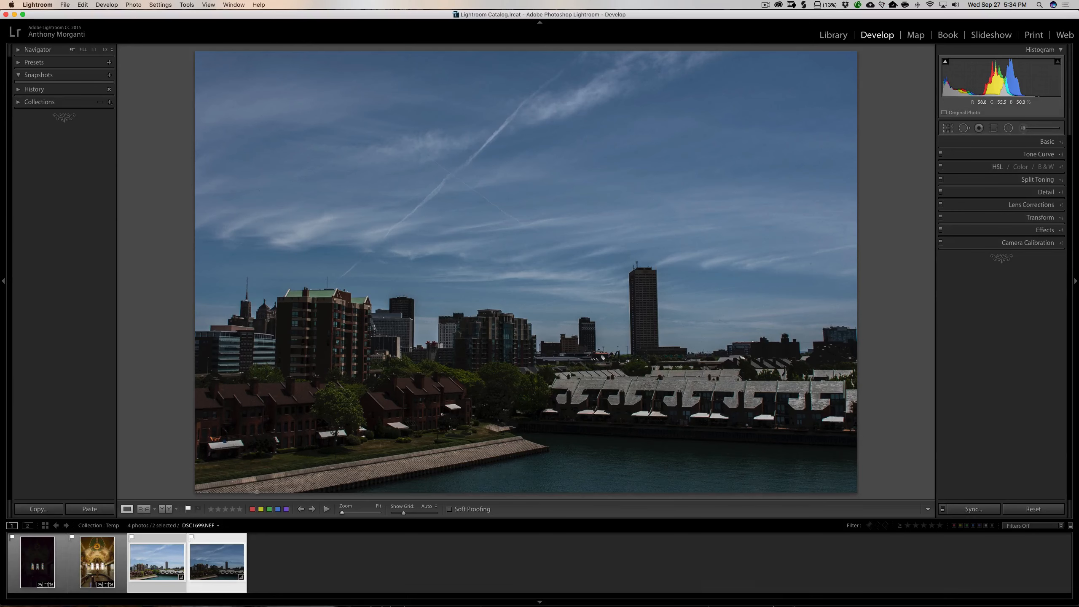
click(87, 569)
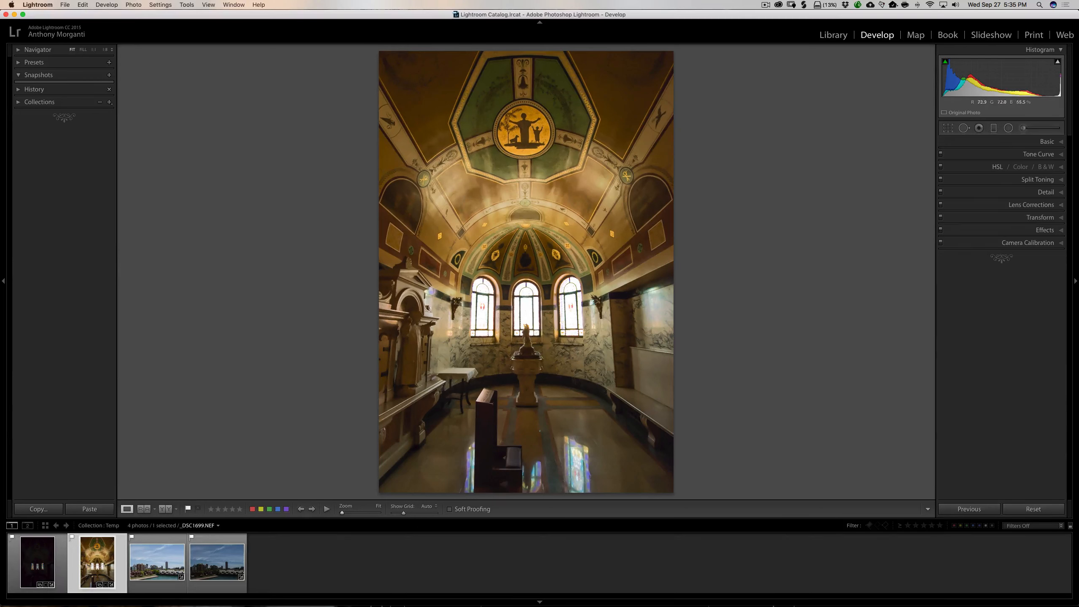
click(39, 561)
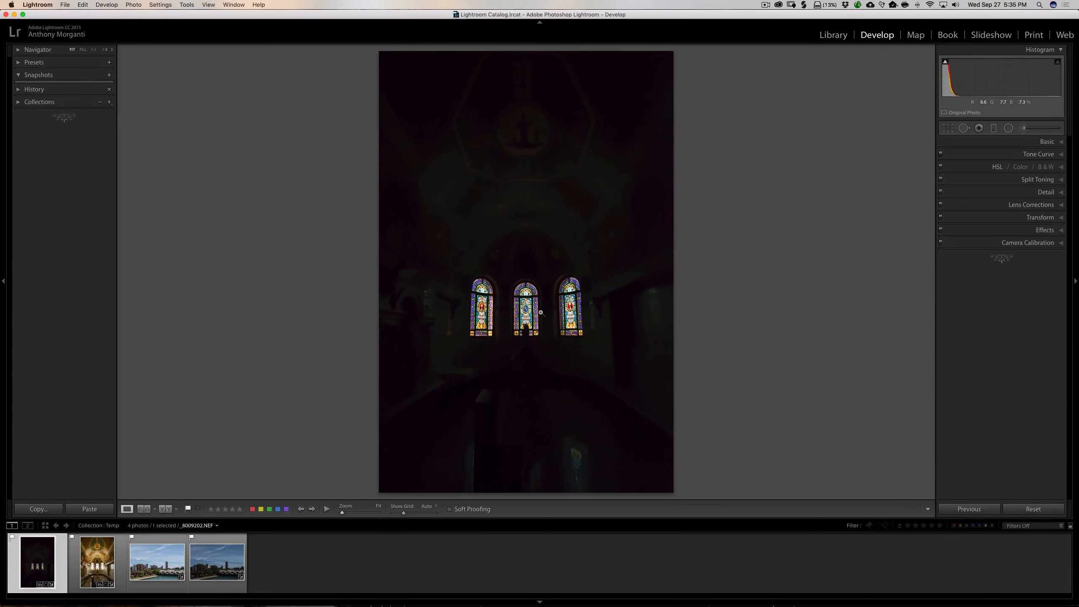
click(97, 561)
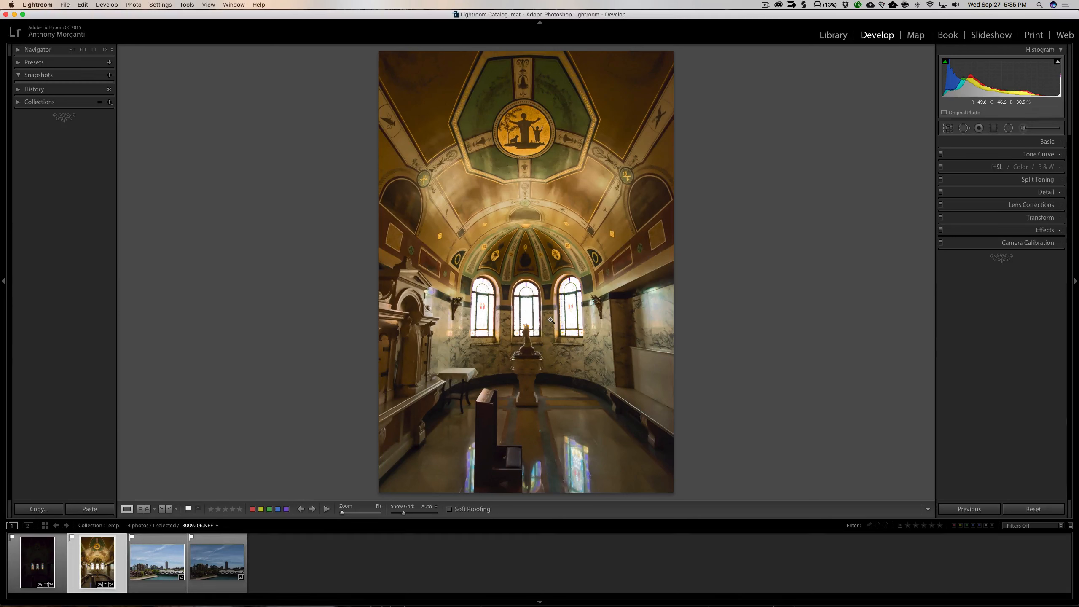
super+click(48, 561)
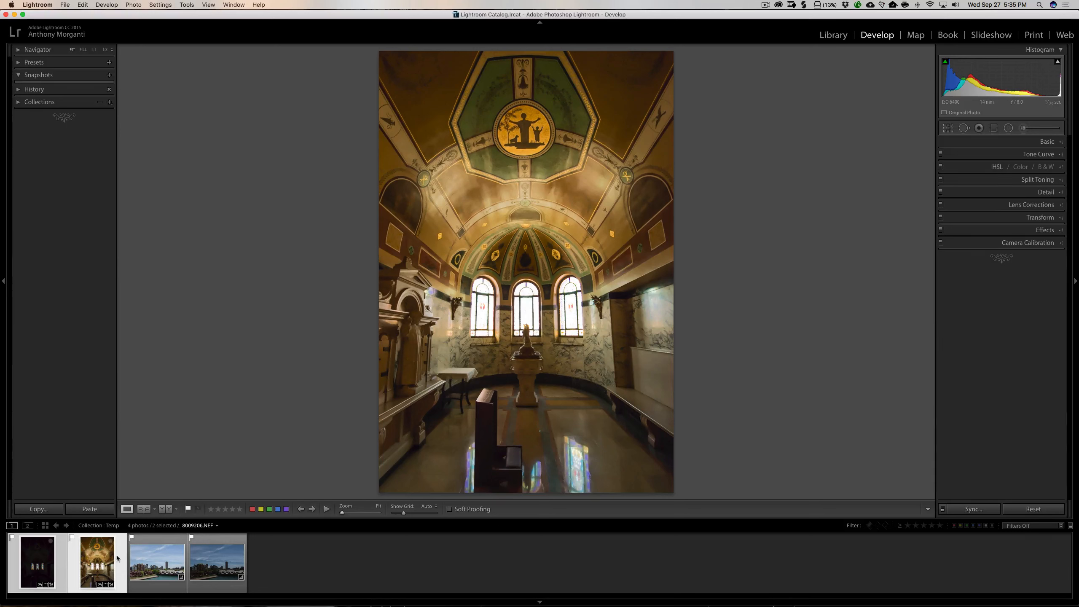
Open the two selected church photos as layers in Photoshop and return to Photoshop.
right_click(500, 184)
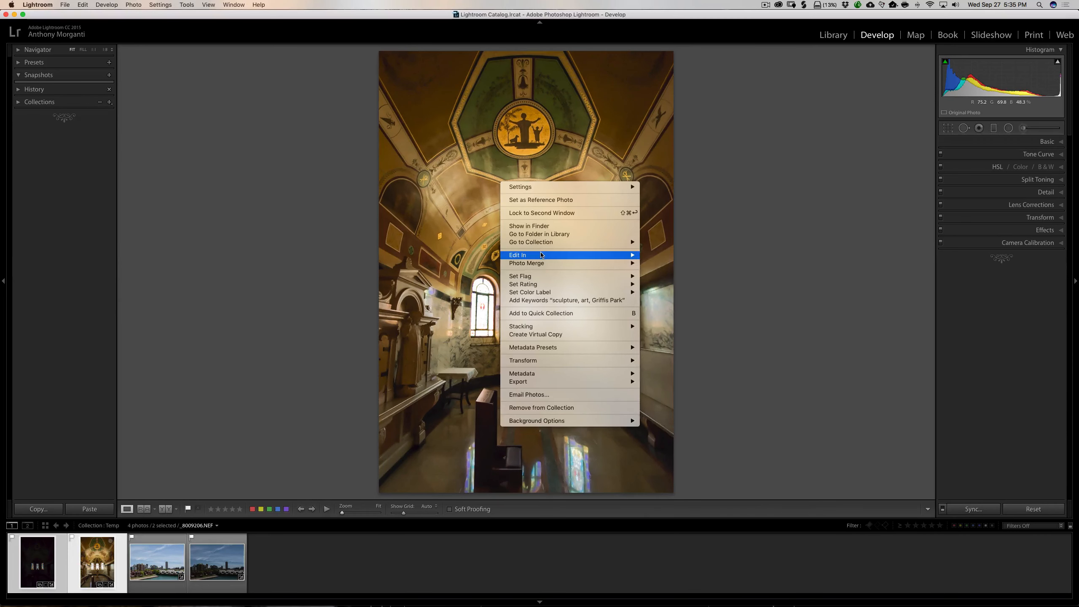
mouse_move(608, 256)
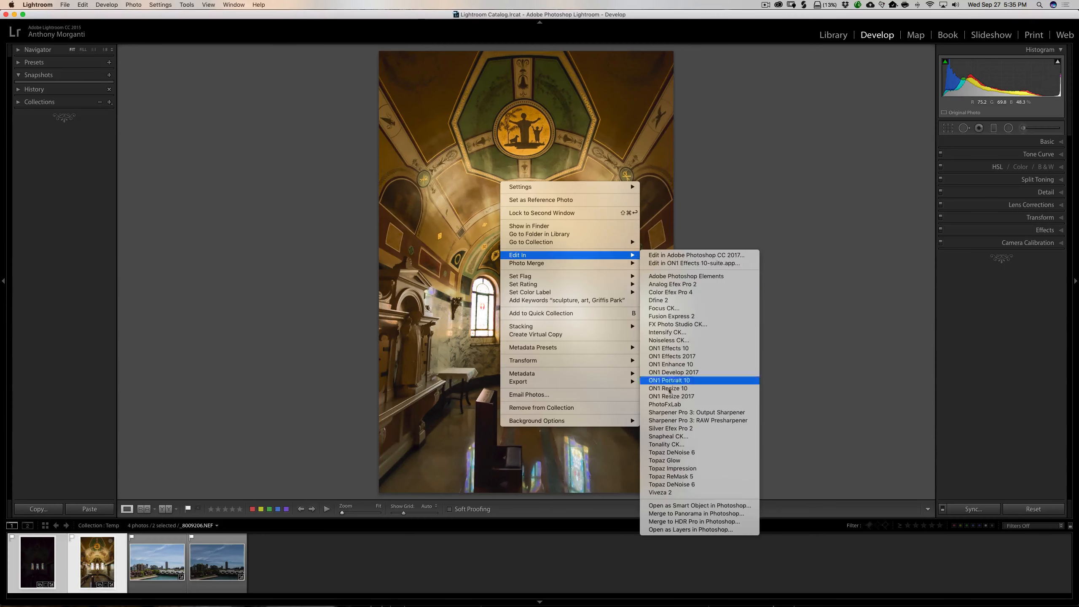
click(704, 530)
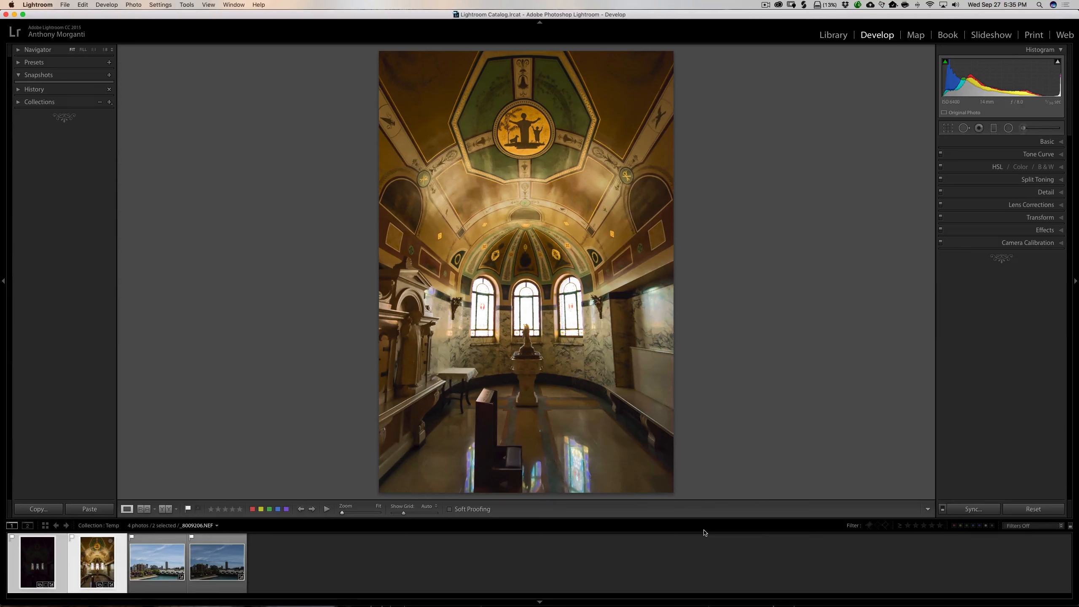
mouse_move(663, 606)
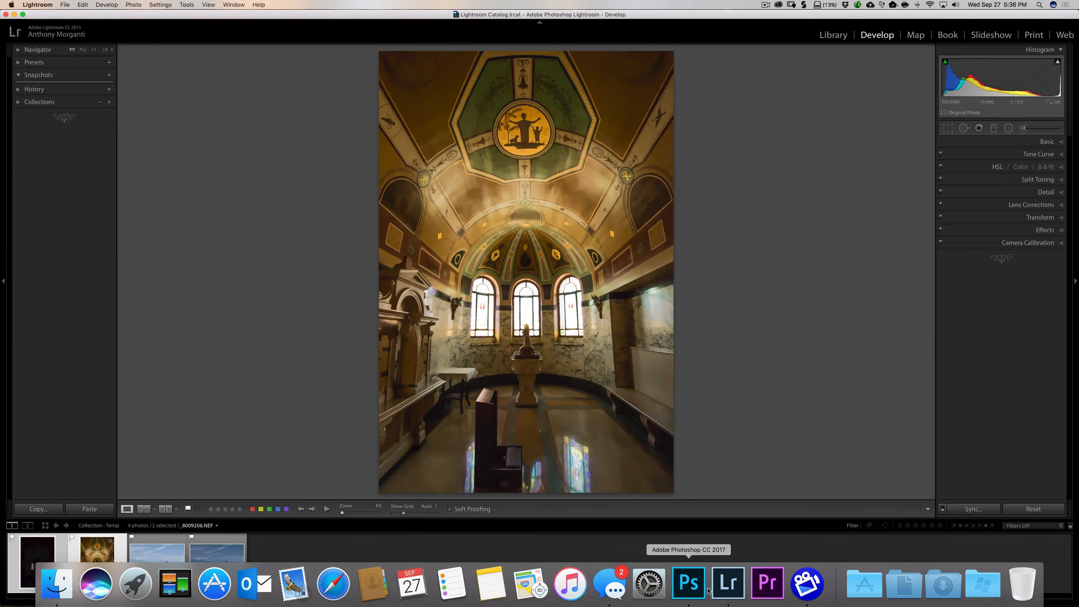
click(695, 591)
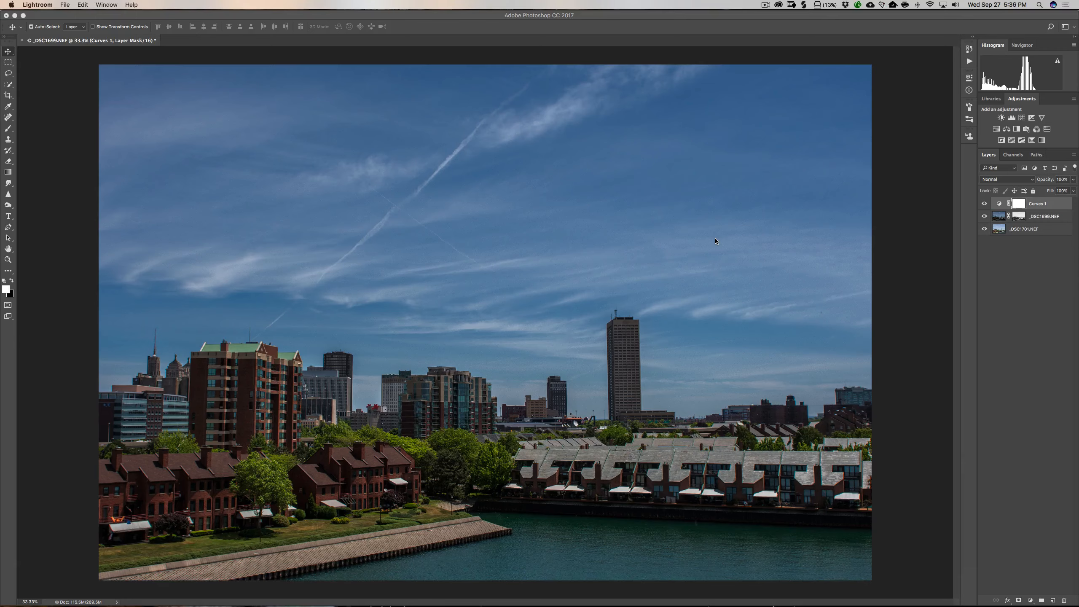